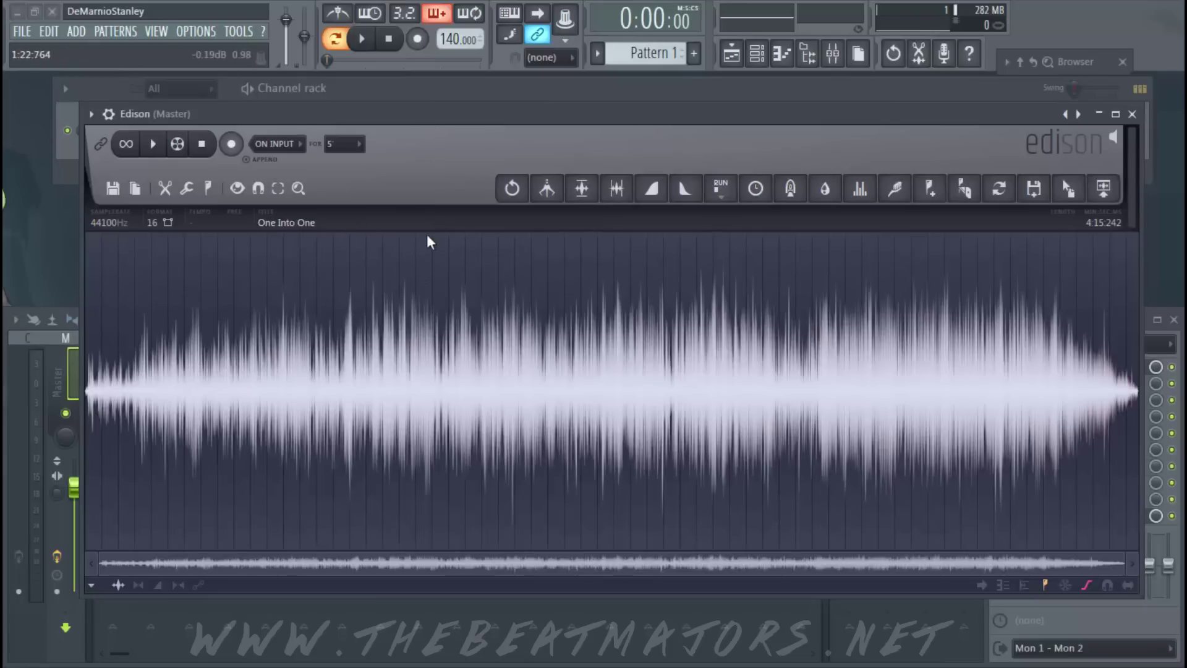
Move the Edison editor down and left so the channel rack's Sampler row is visible.
drag(539, 118, 519, 154)
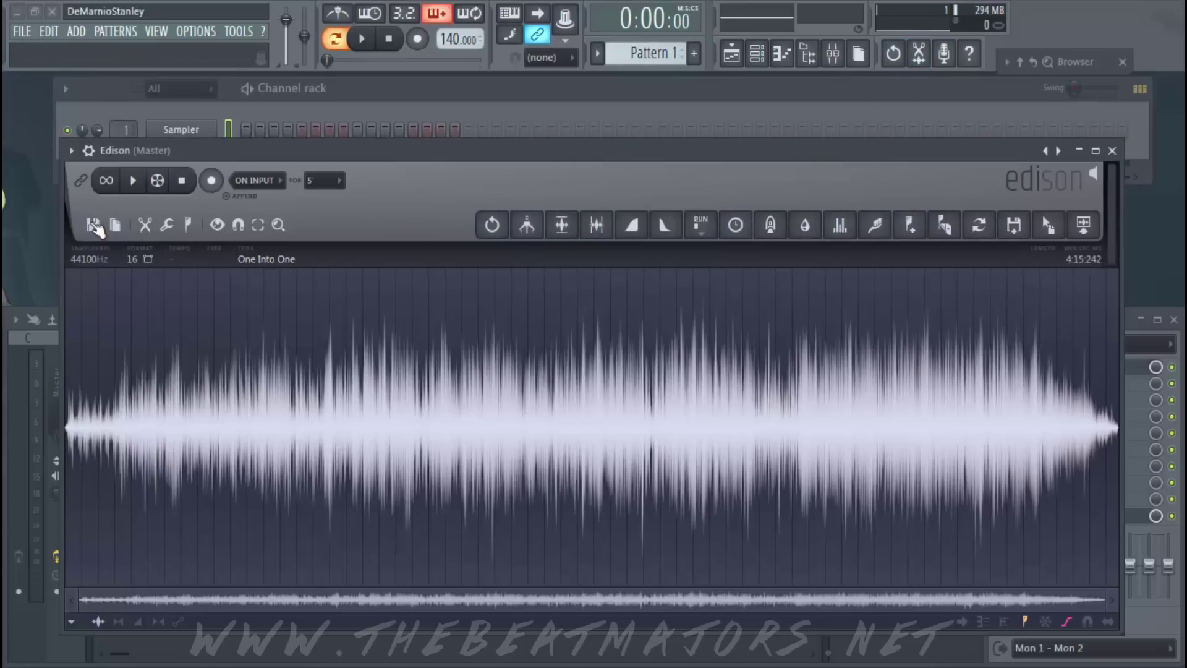
click(93, 224)
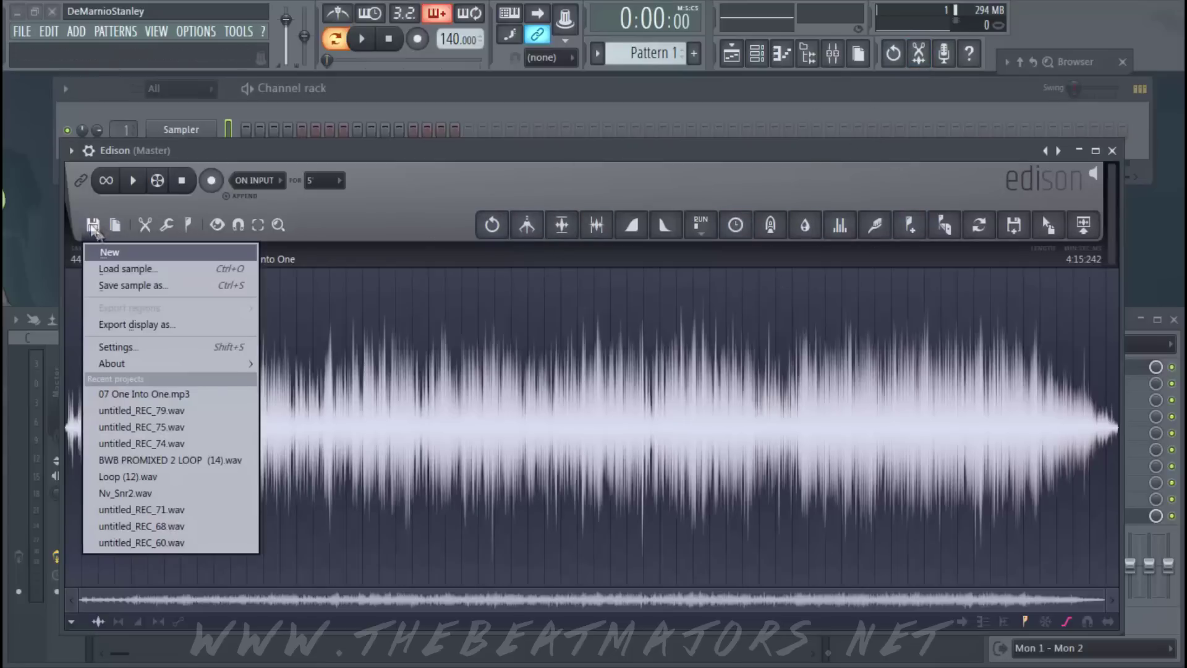
click(99, 264)
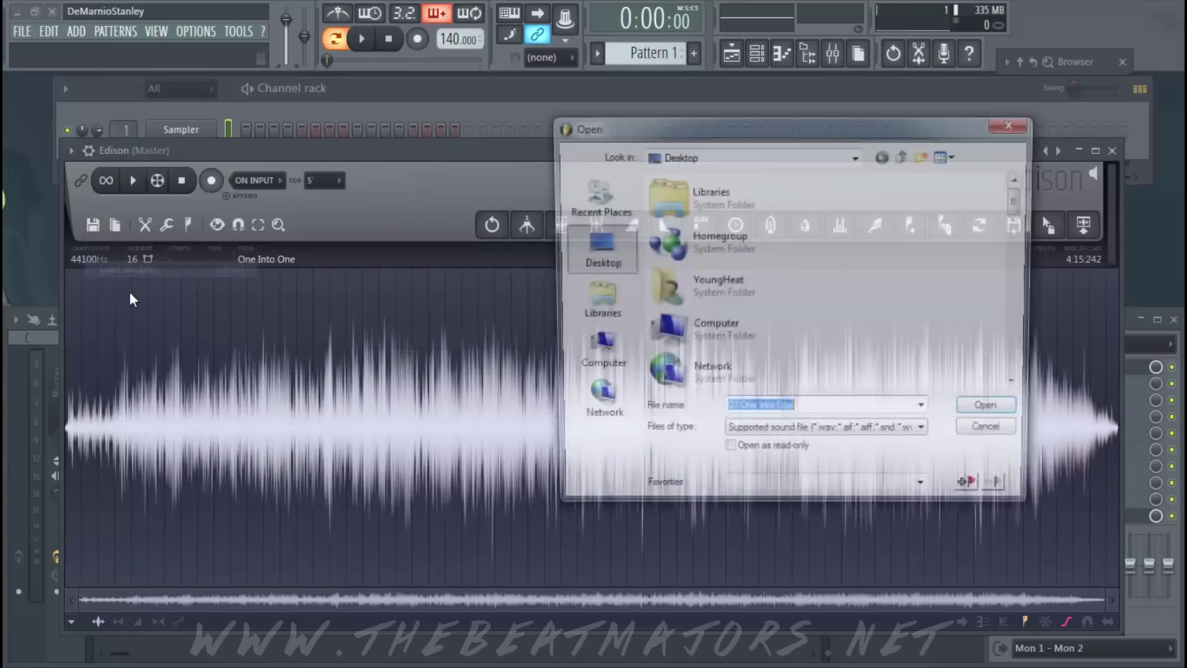
drag(1021, 199, 1036, 312)
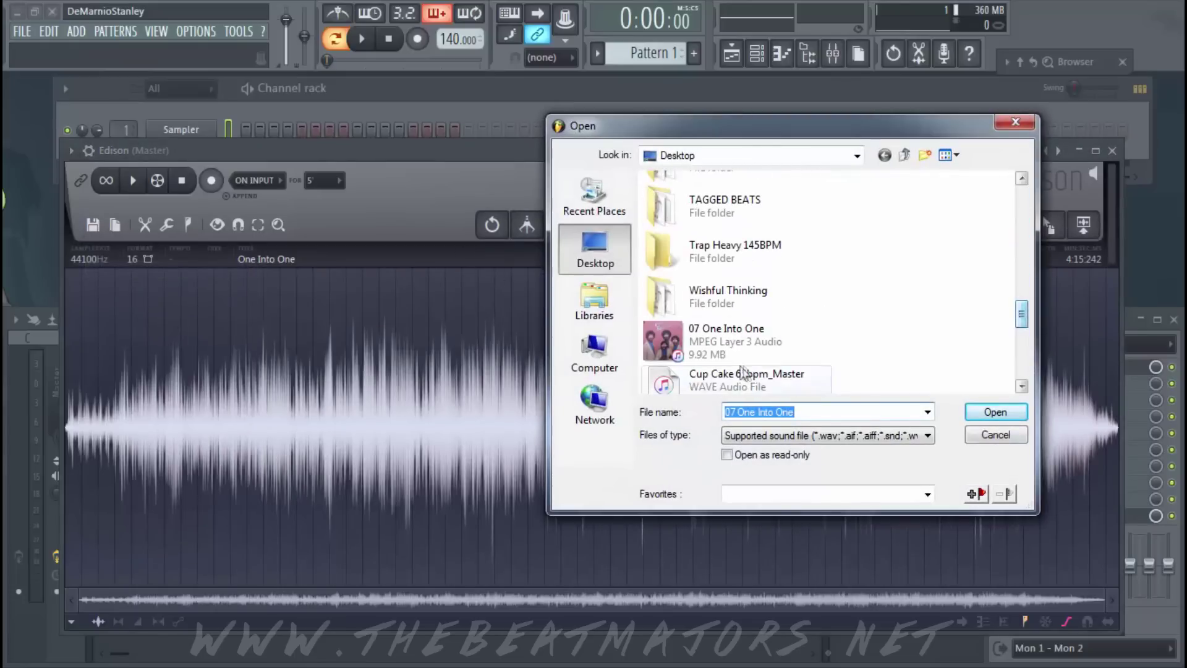
click(1016, 433)
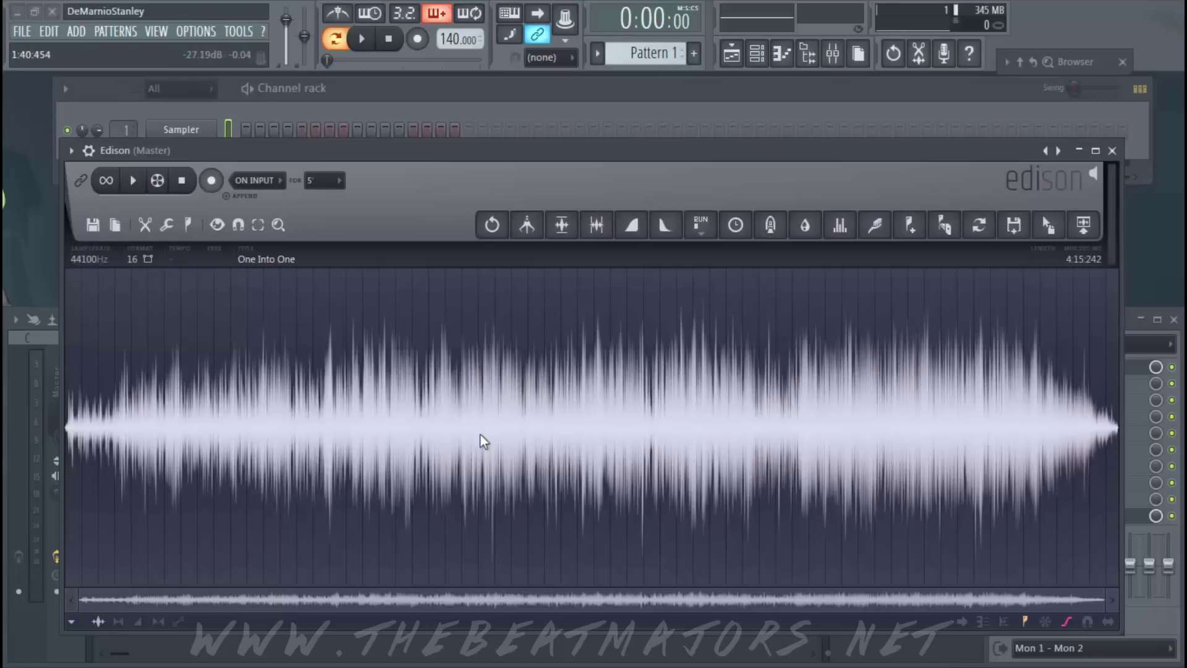
key(space)
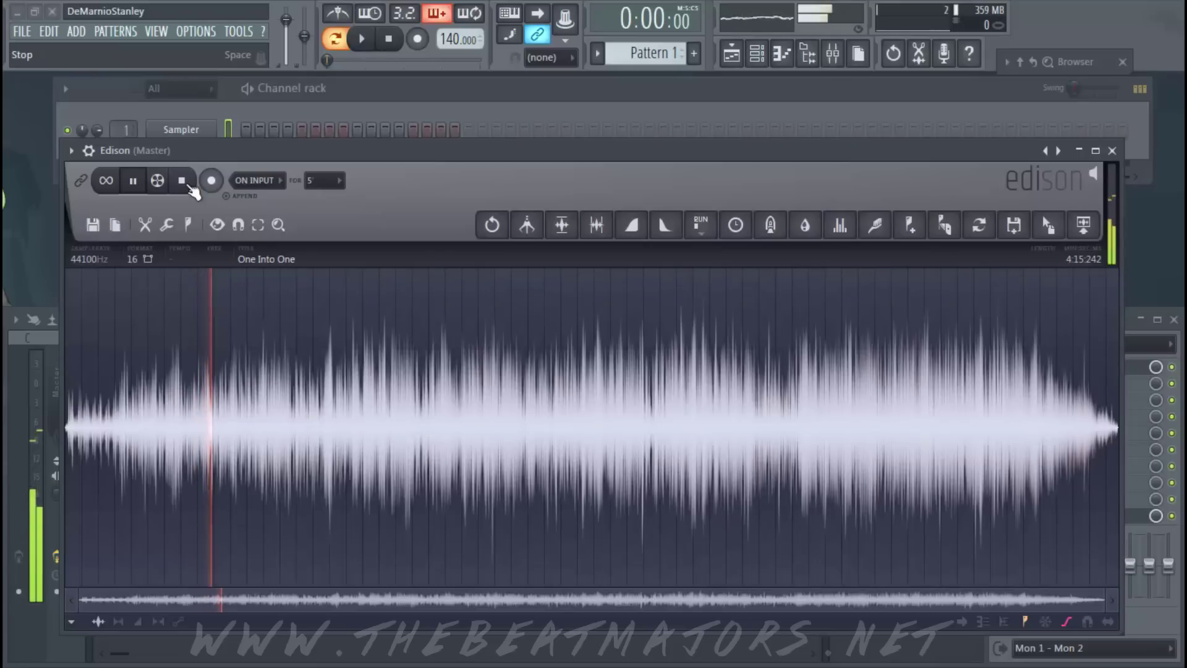
click(189, 188)
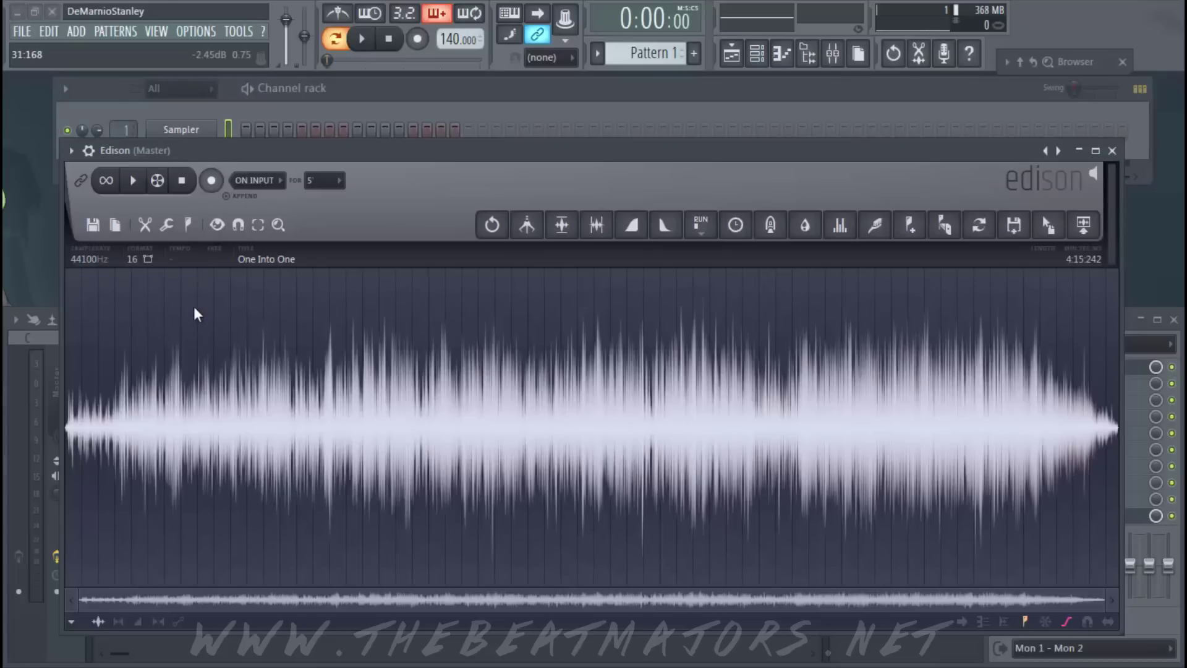
Zoom into the One Into One waveform, start playback, and select a long passage.
scroll(158, 410, up, 3)
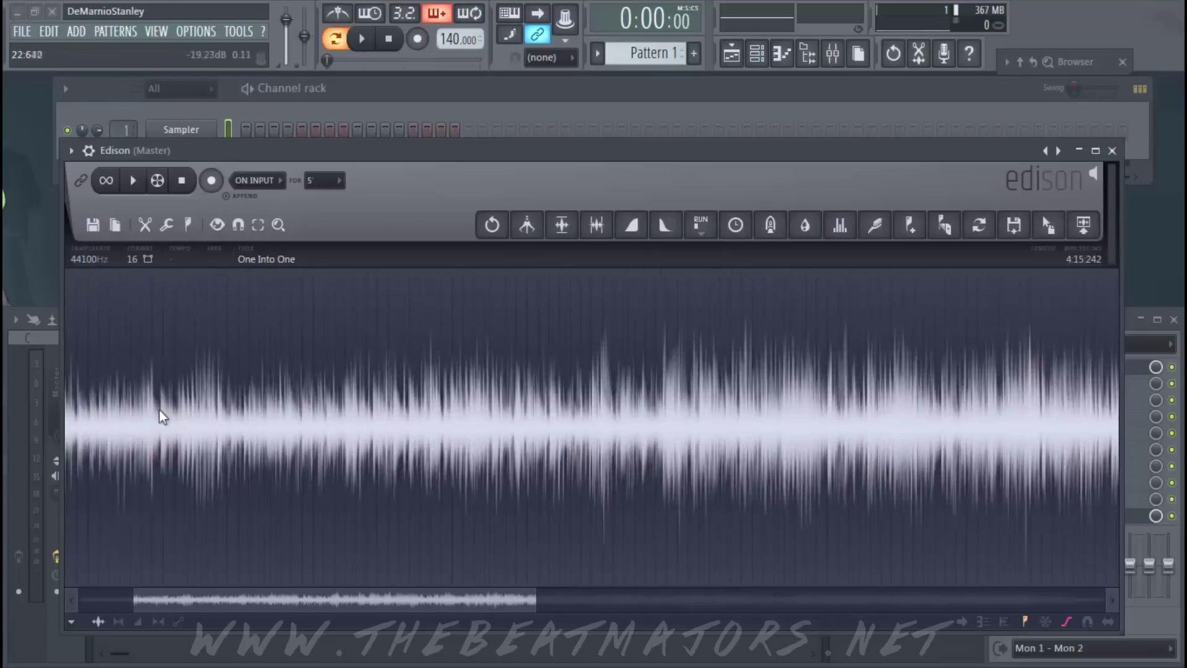
scroll(160, 410, down, 3)
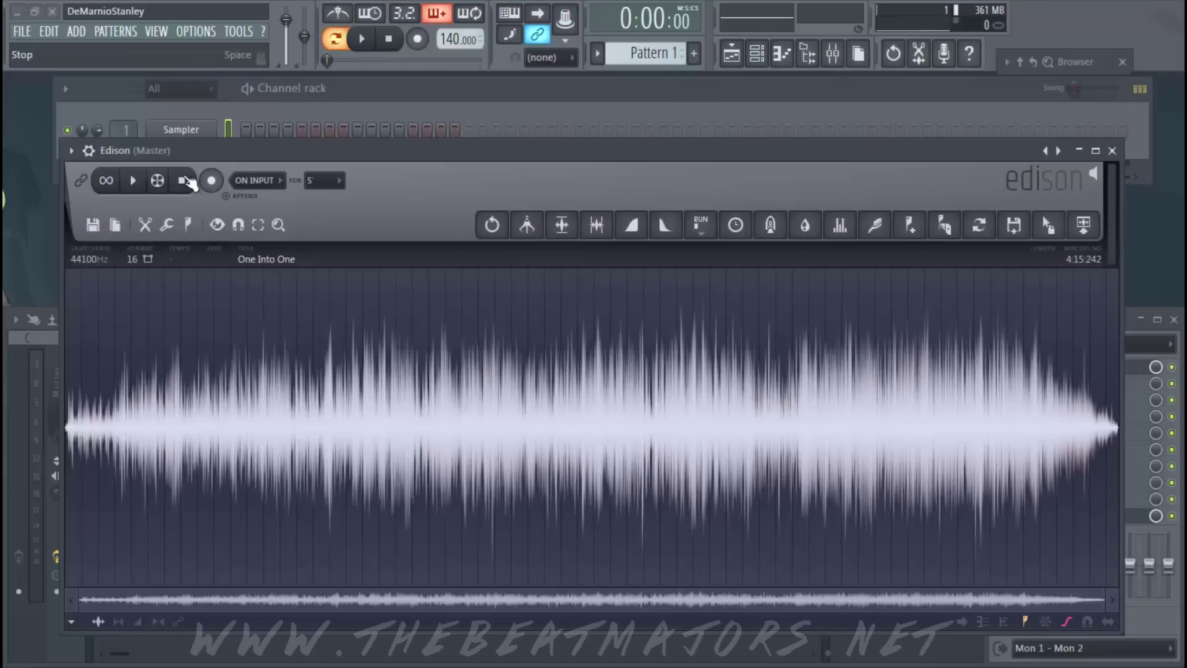
click(133, 180)
scroll(111, 385, up, 3)
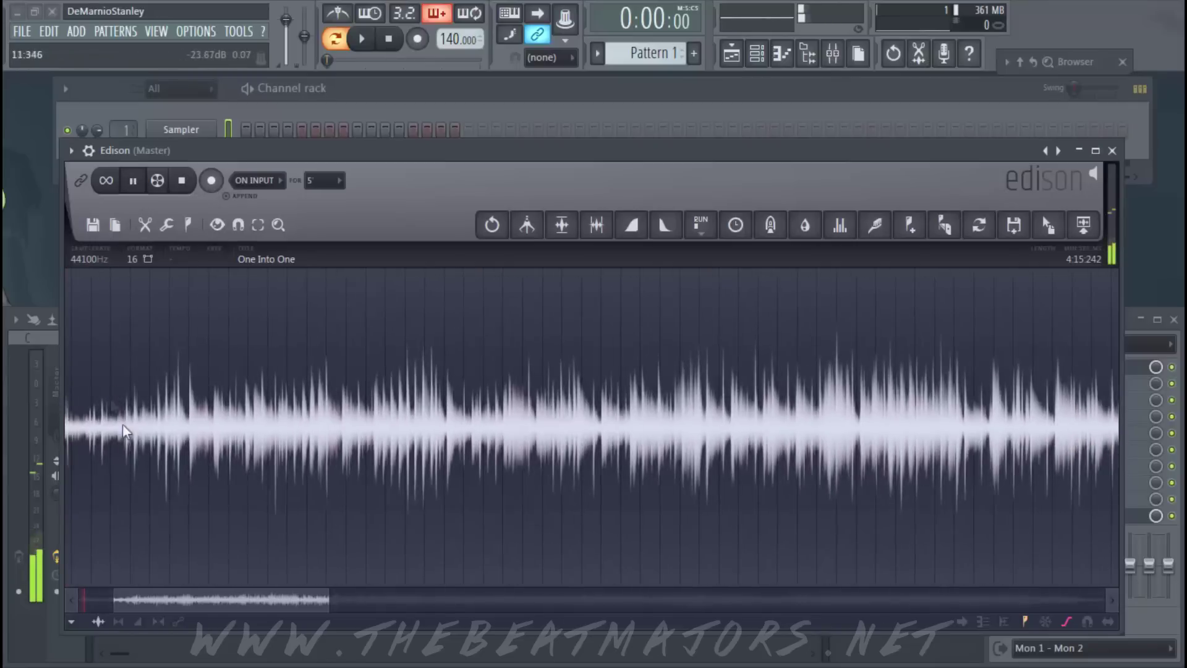
drag(169, 601, 108, 593)
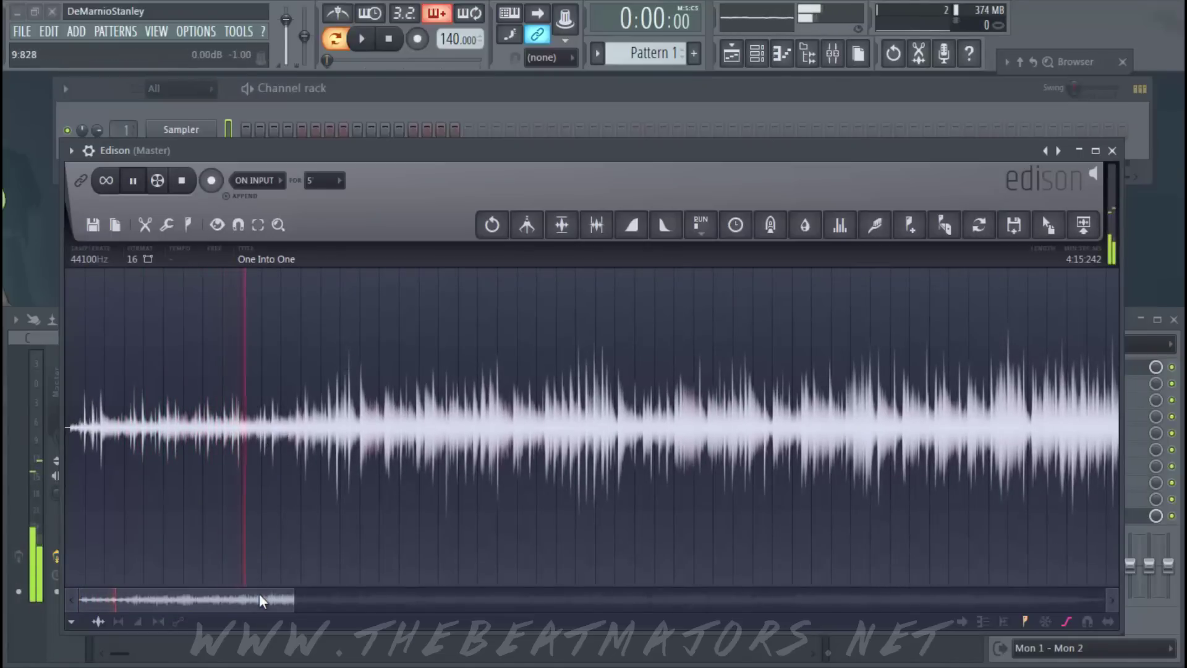
drag(258, 592, 299, 594)
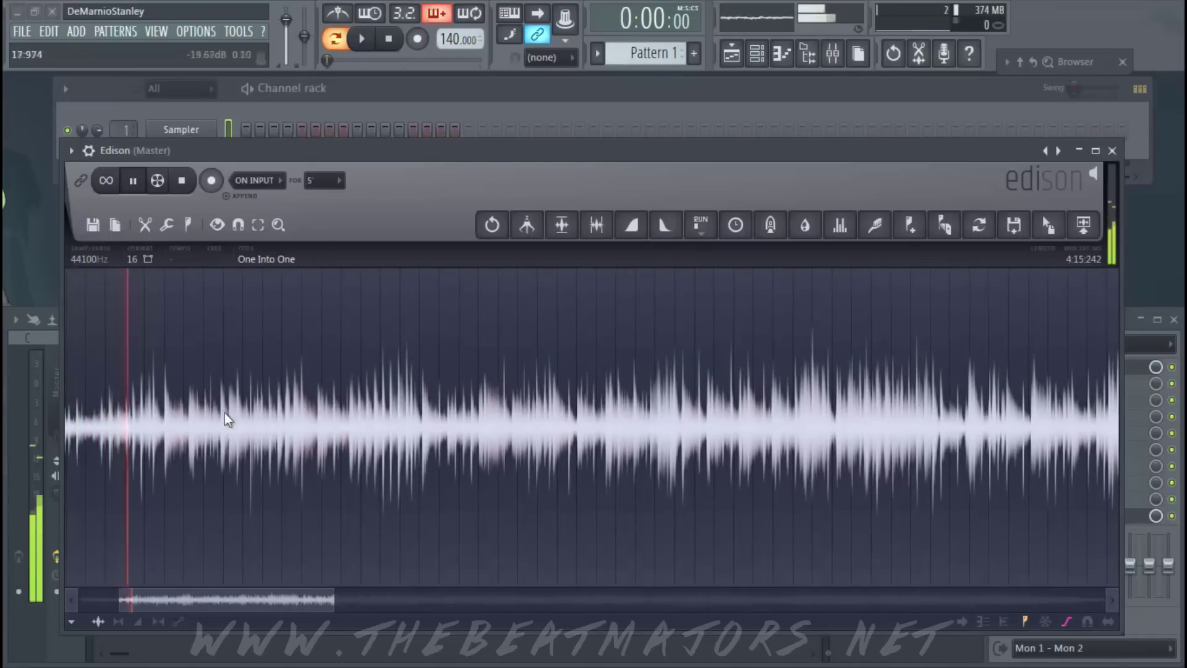
drag(164, 427, 862, 384)
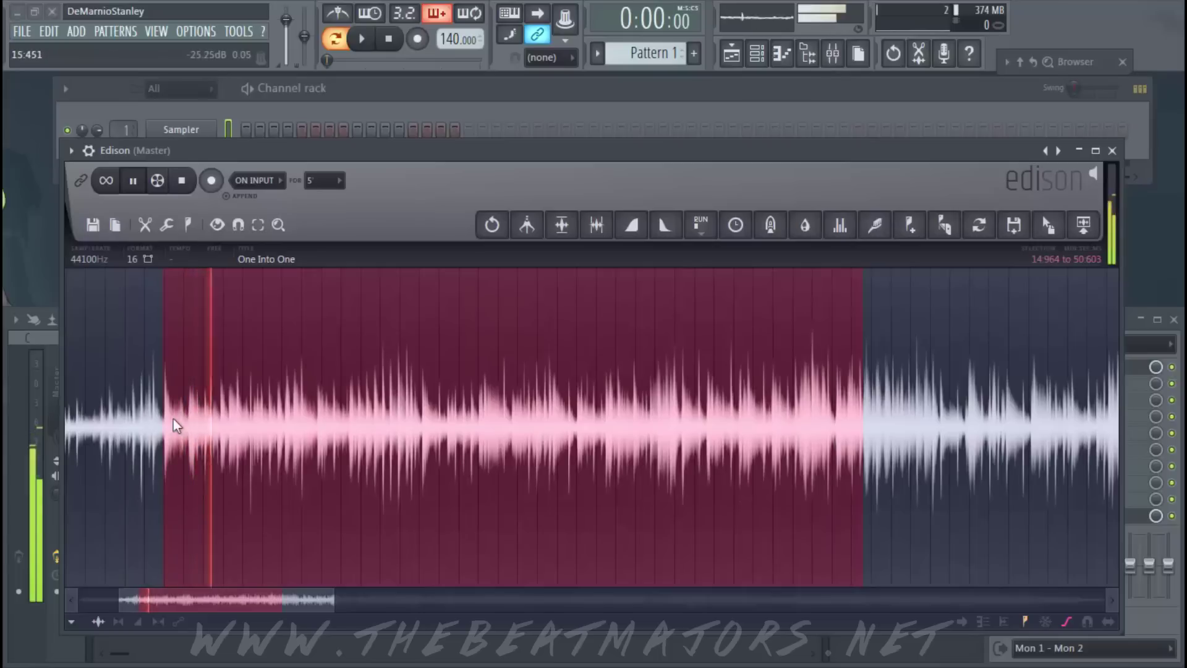
Trim the selection so it runs from 15:065 to just past 28 seconds.
scroll(173, 418, up, 4)
scroll(120, 438, up, 2)
drag(175, 433, 220, 428)
scroll(220, 428, down, 3)
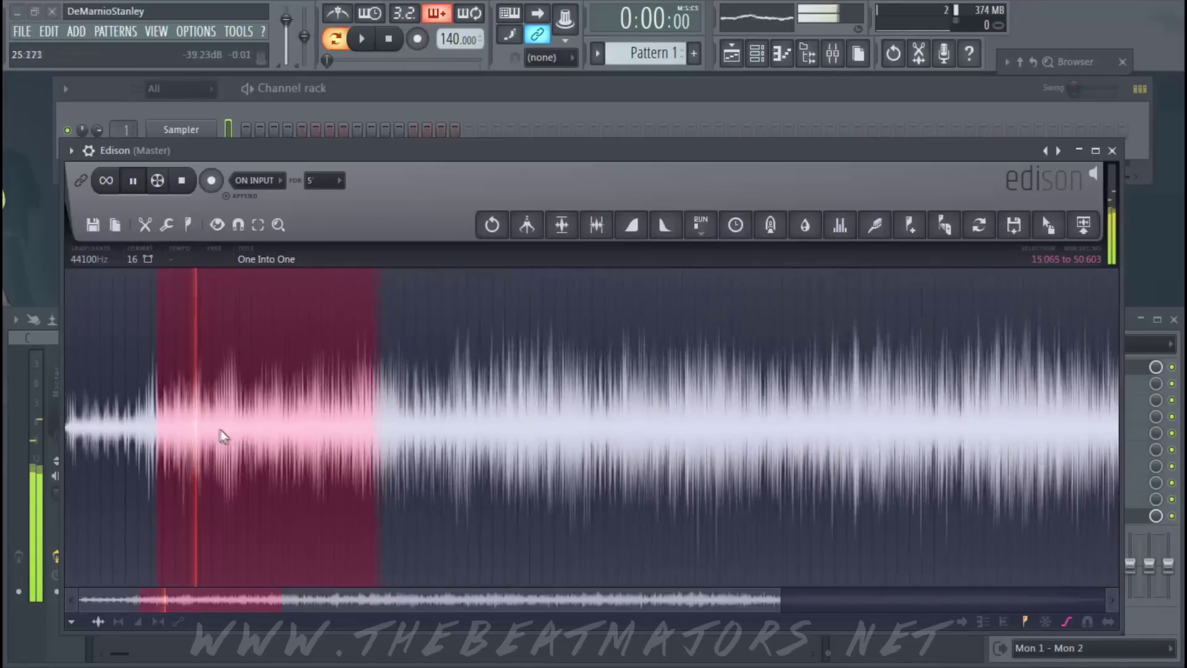
scroll(160, 455, up, 3)
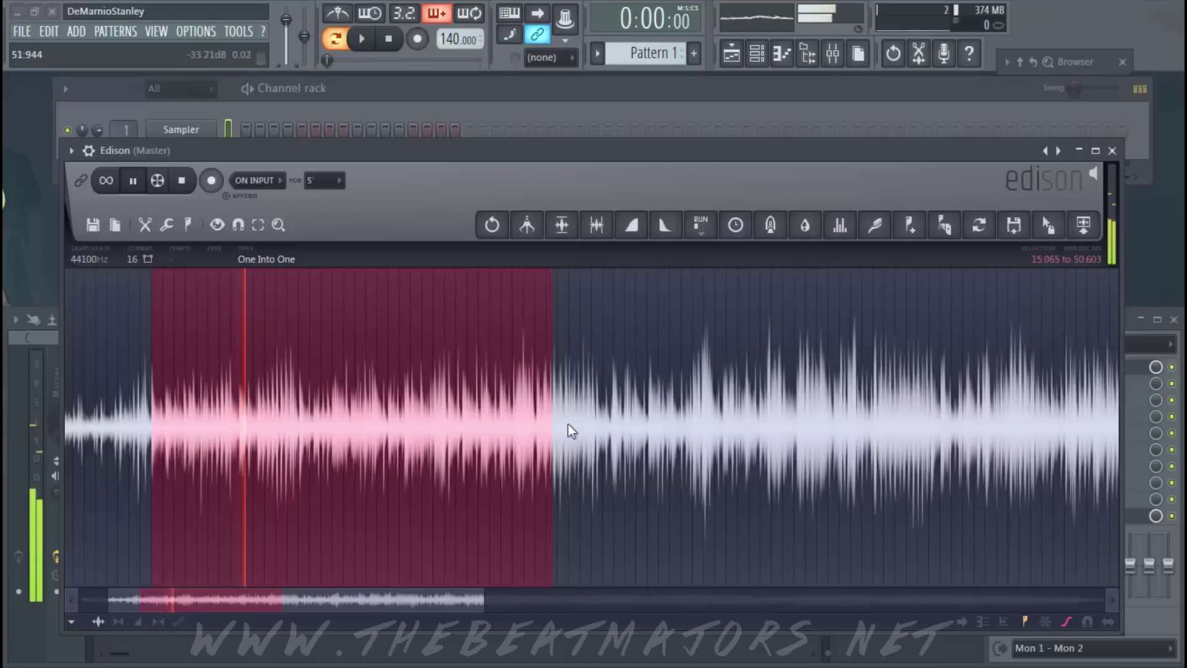
drag(530, 435, 300, 477)
scroll(298, 469, up, 3)
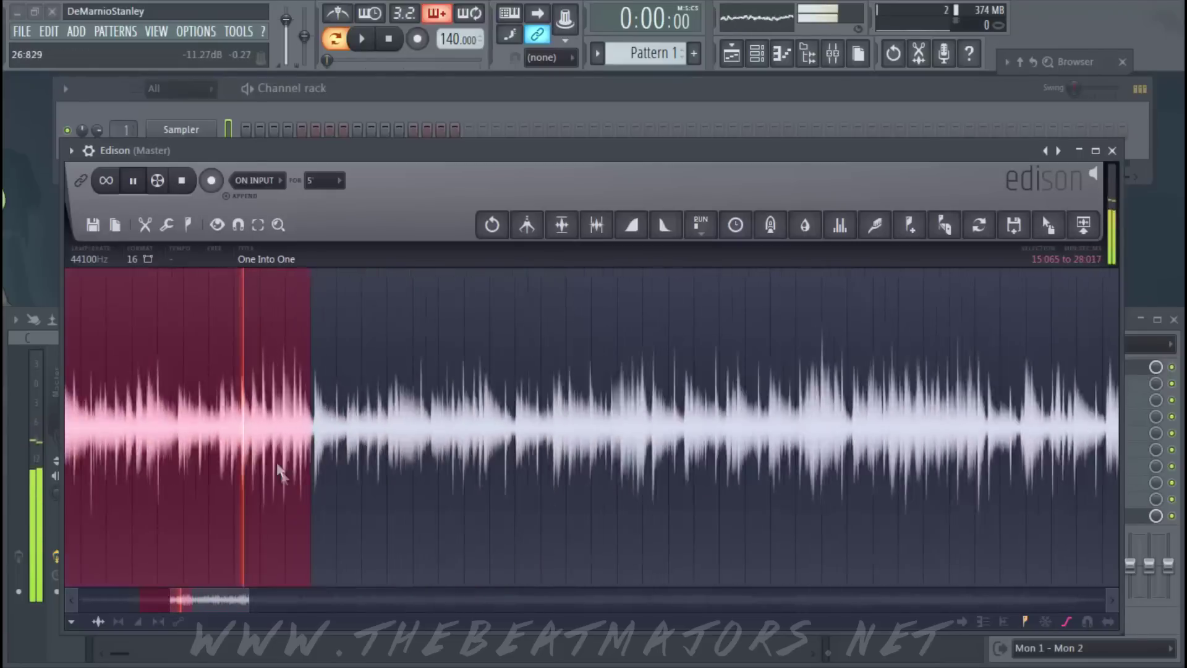
scroll(346, 434, up, 2)
drag(383, 443, 399, 446)
Play the 15.065–28.174 selection with looping turned on.
scroll(403, 446, down, 4)
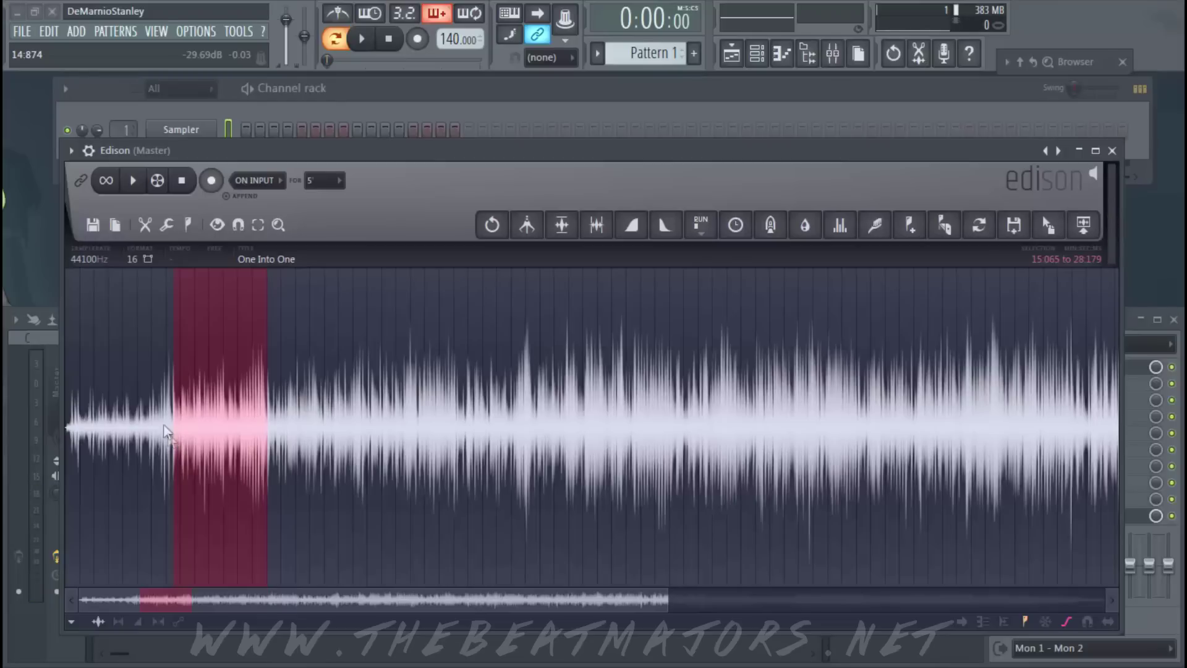
scroll(176, 445, up, 5)
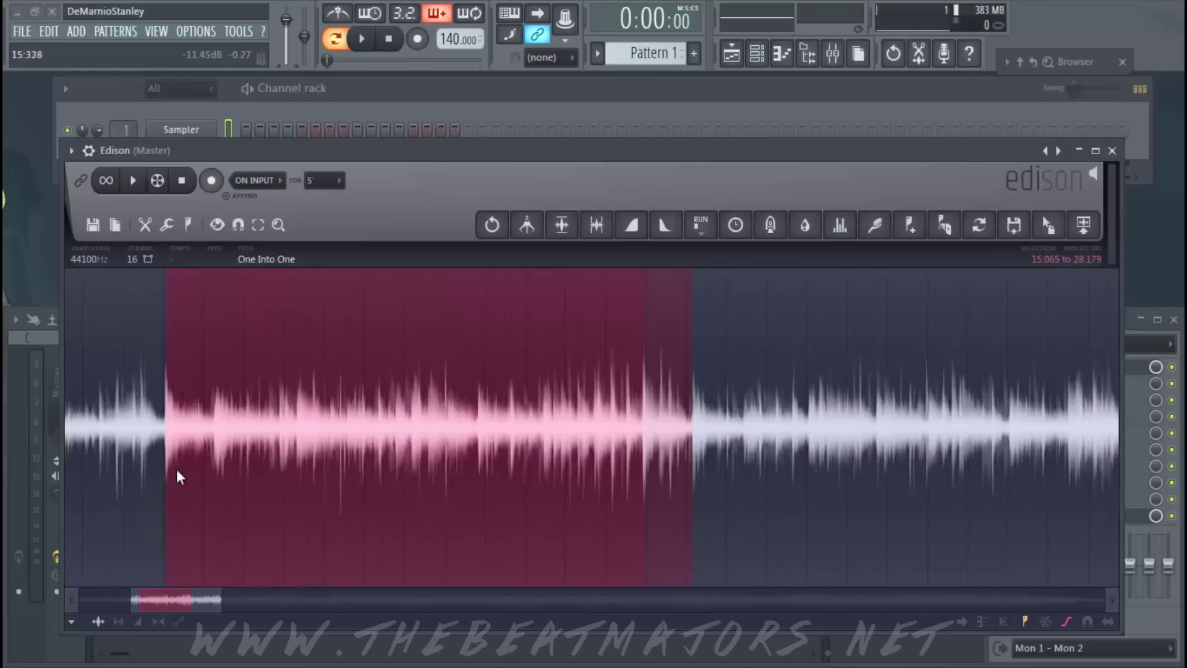
scroll(163, 427, up, 5)
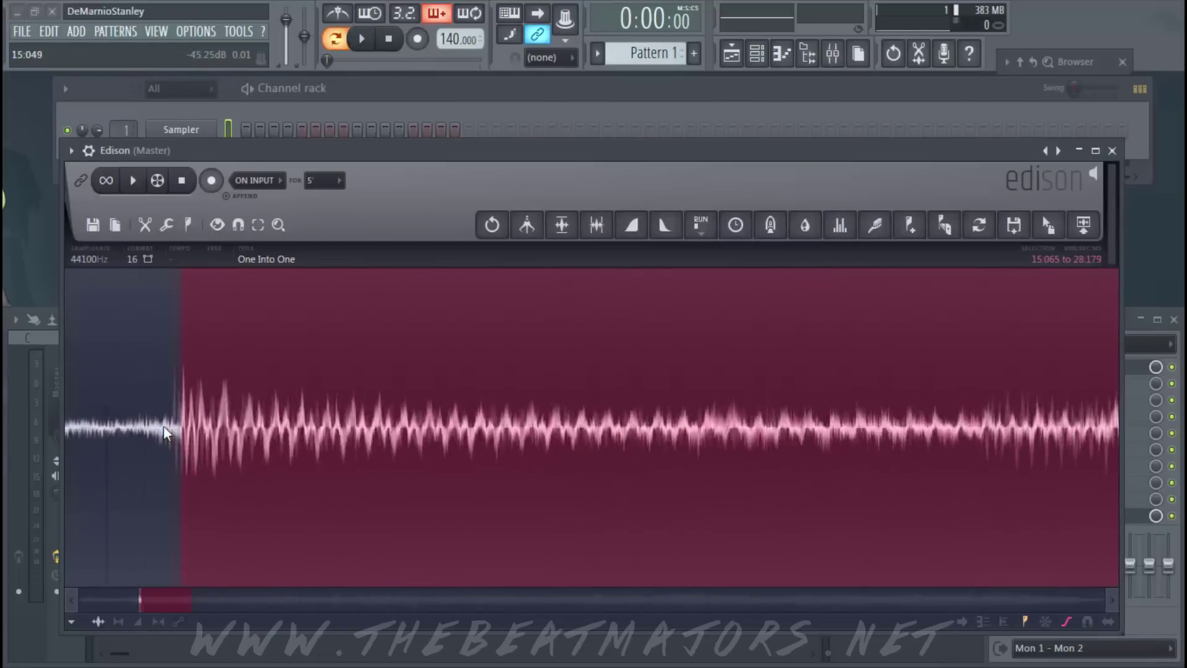
scroll(208, 439, down, 5)
click(132, 181)
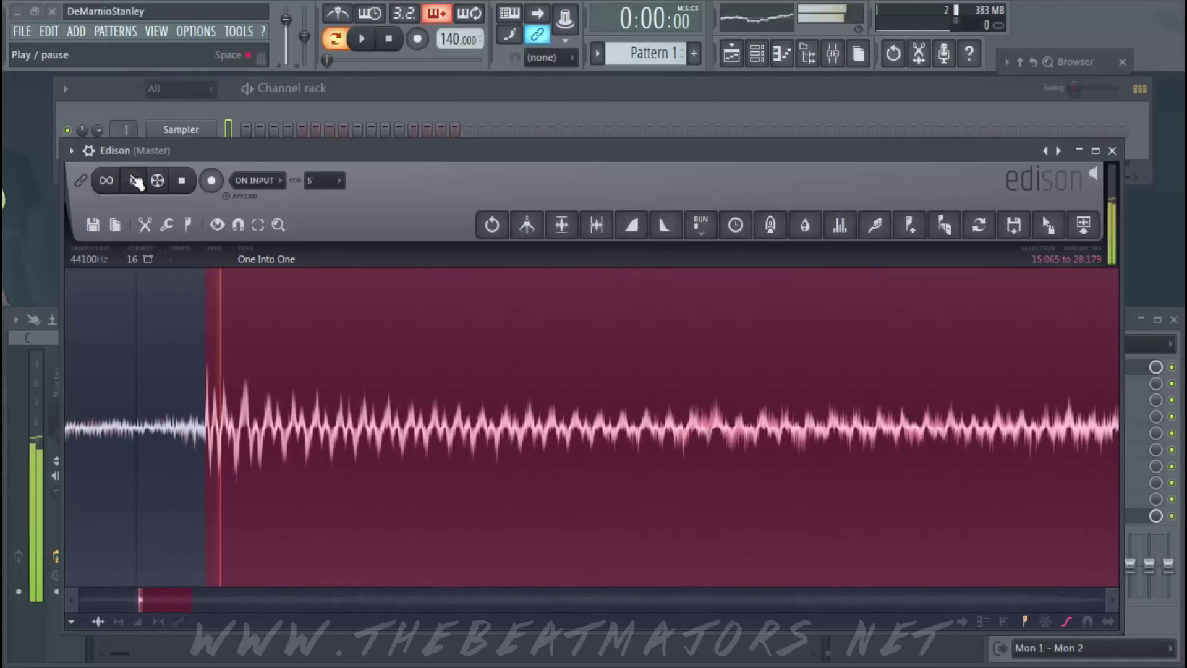
click(105, 180)
Stop playback, zoom back out, and bring the channel rack forward.
scroll(235, 368, down, 5)
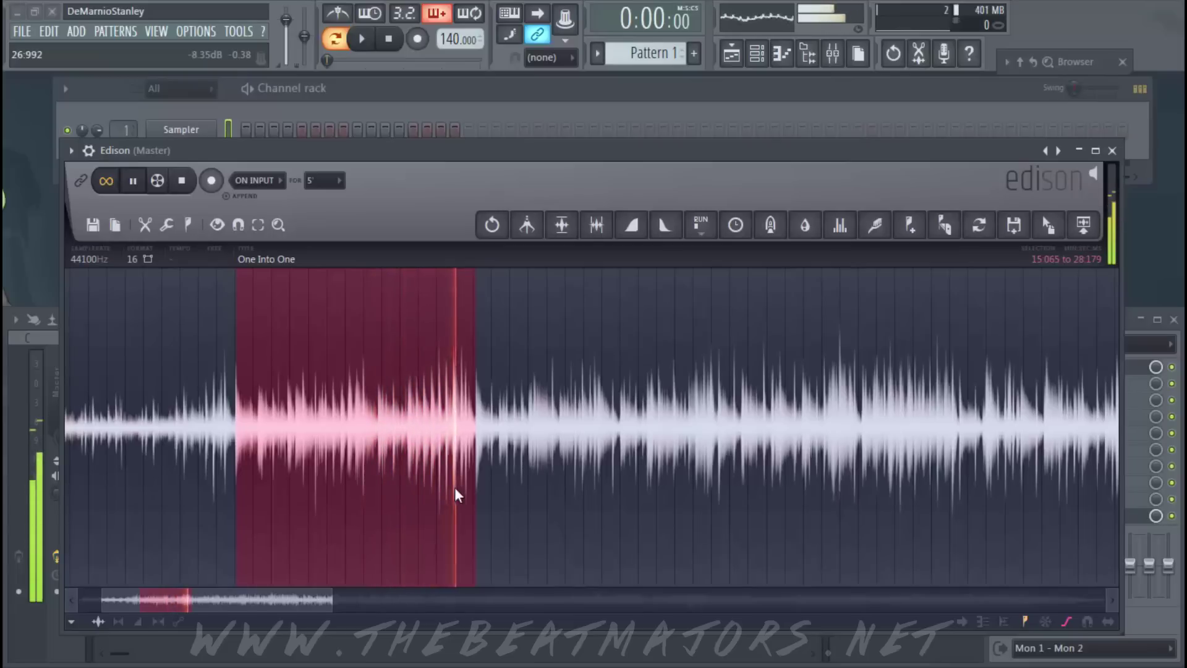
scroll(481, 423, up, 4)
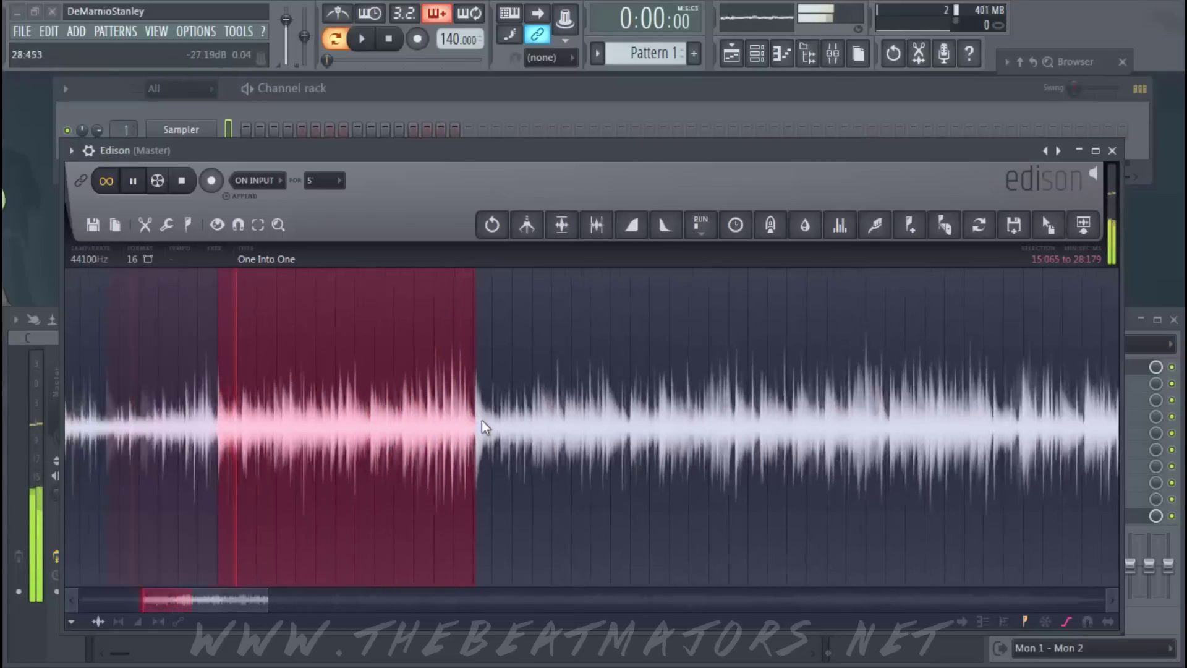
scroll(413, 431, up, 4)
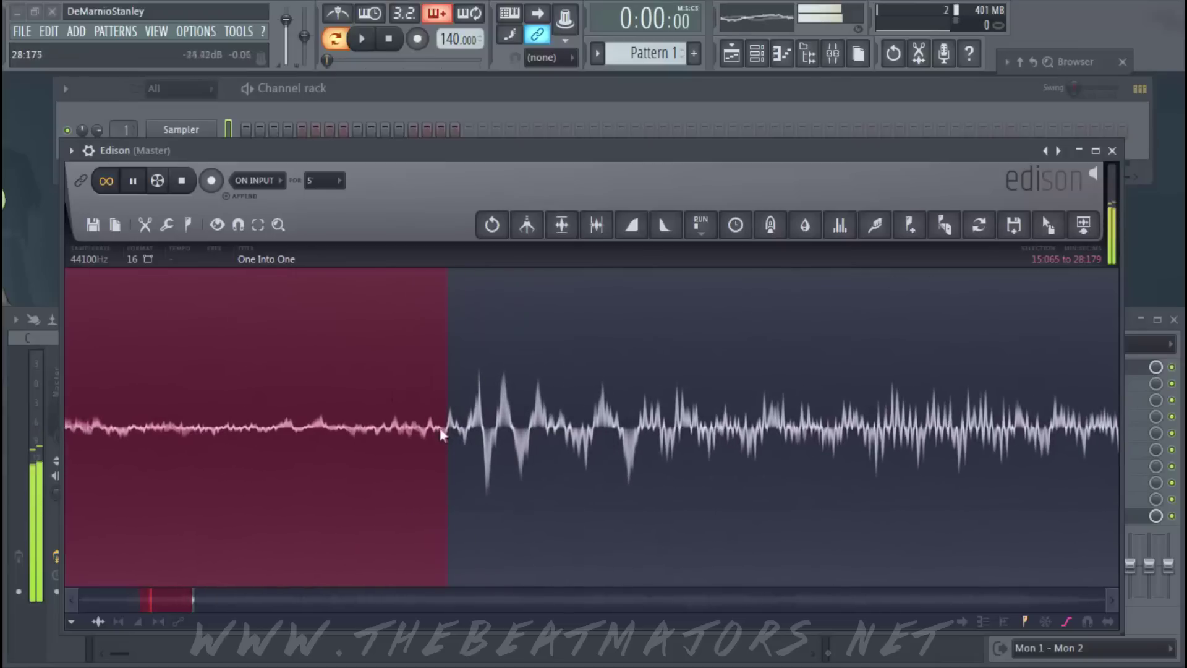
scroll(445, 436, up, 2)
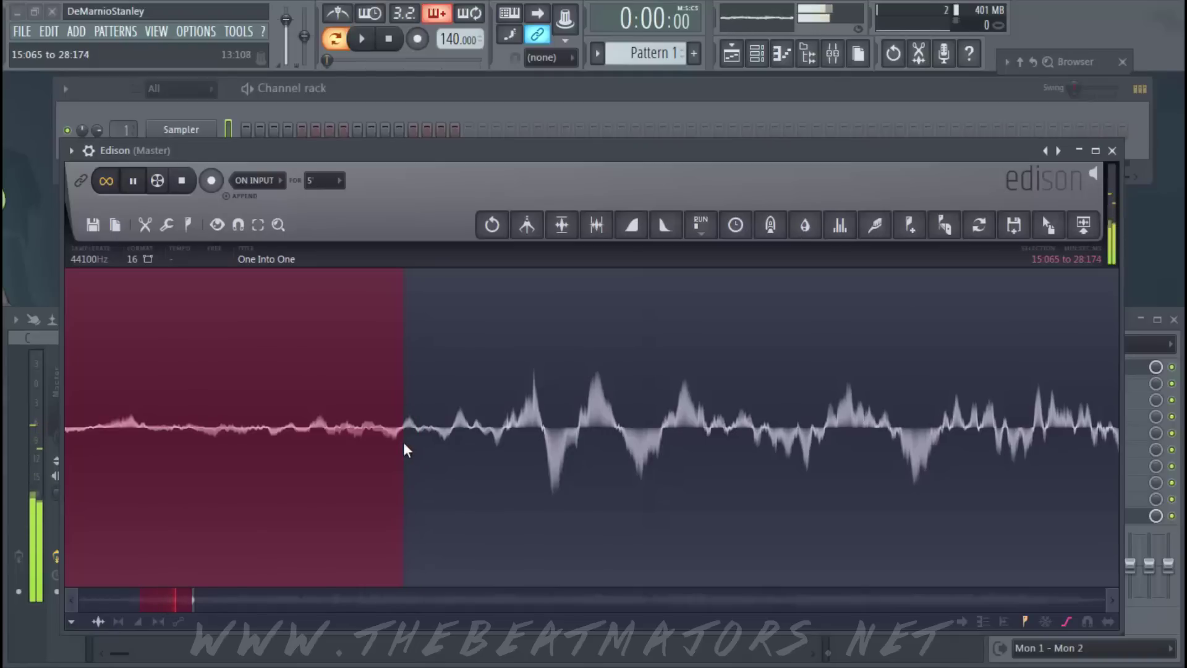
scroll(403, 442, down, 5)
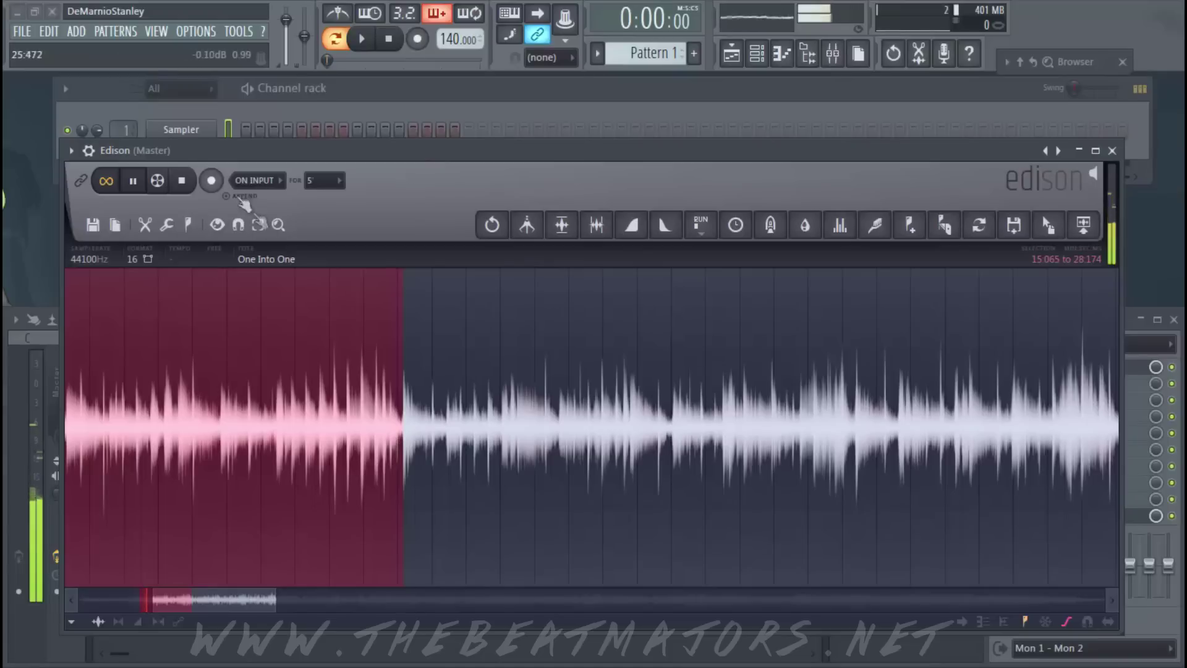
click(183, 182)
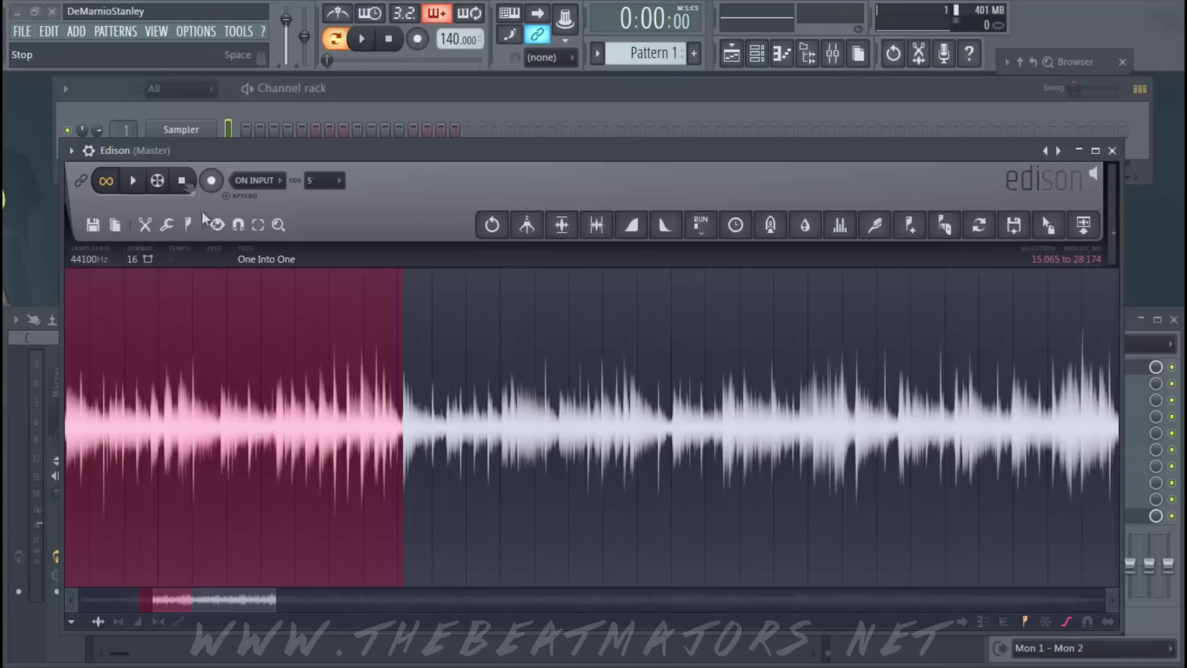
scroll(260, 386, down, 2)
scroll(261, 387, down, 1)
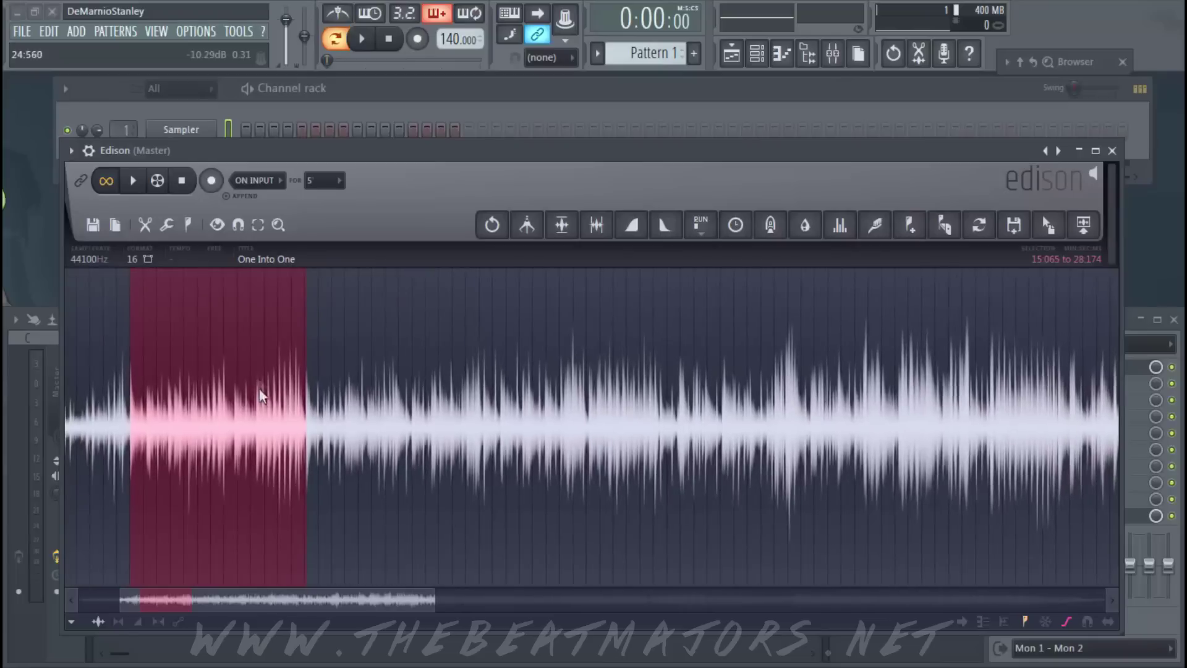
drag(302, 592, 261, 588)
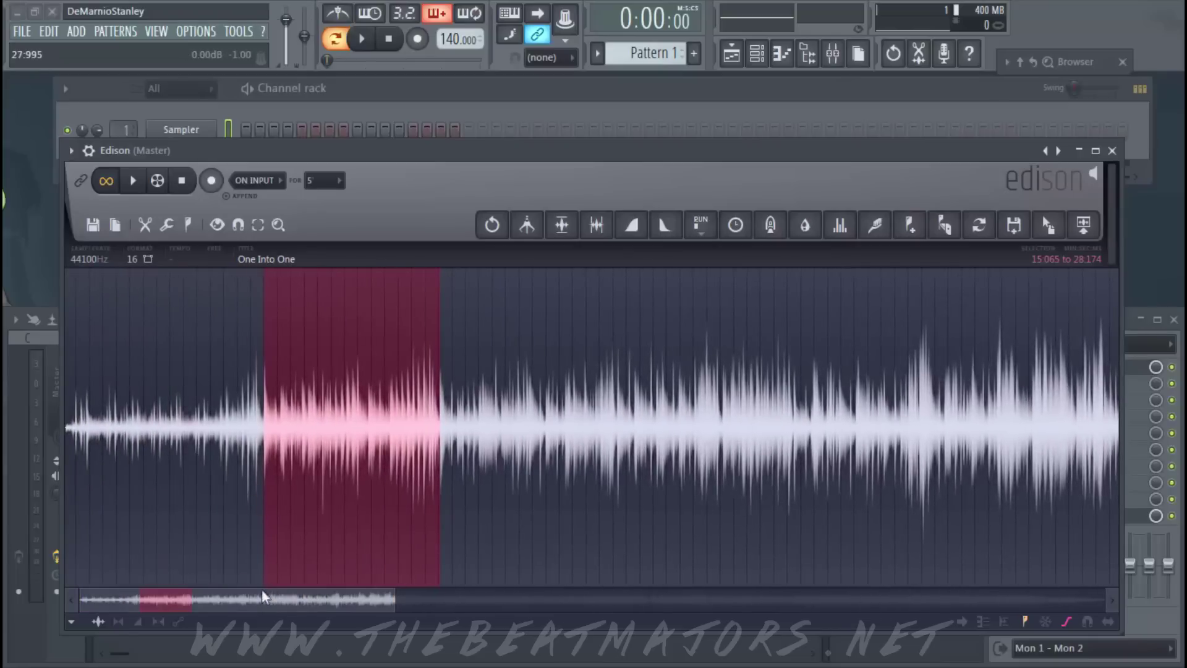
click(431, 108)
Swap the Sampler channel for Fruity slicer through its Replace menu.
right_click(210, 136)
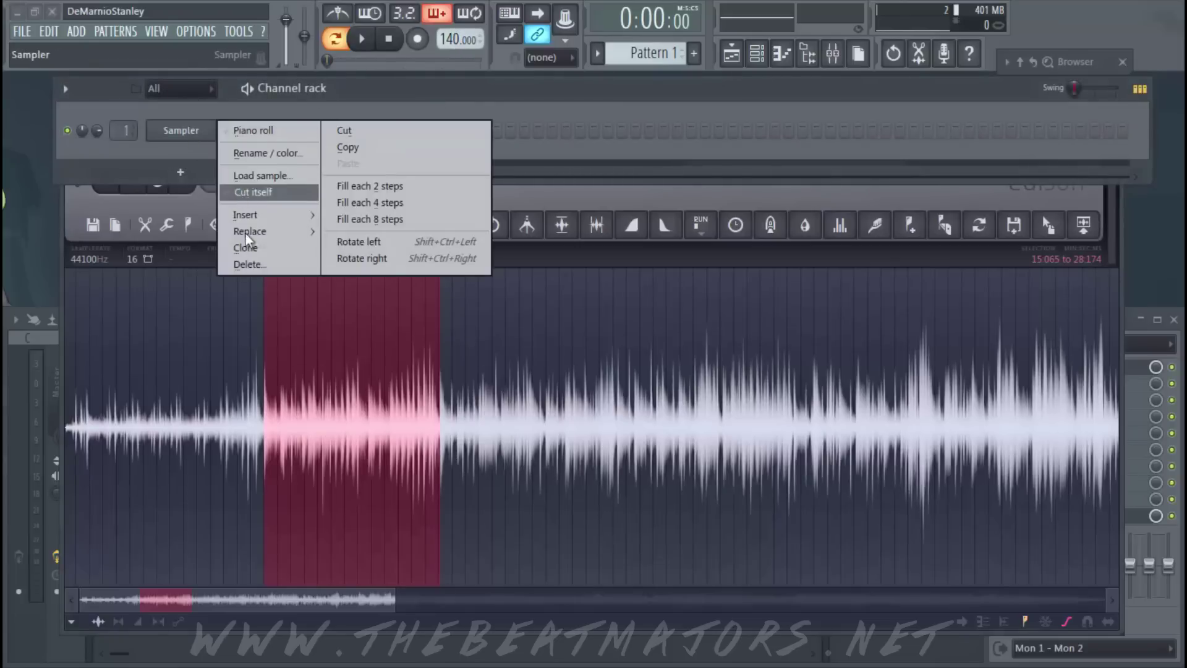
mouse_move(294, 239)
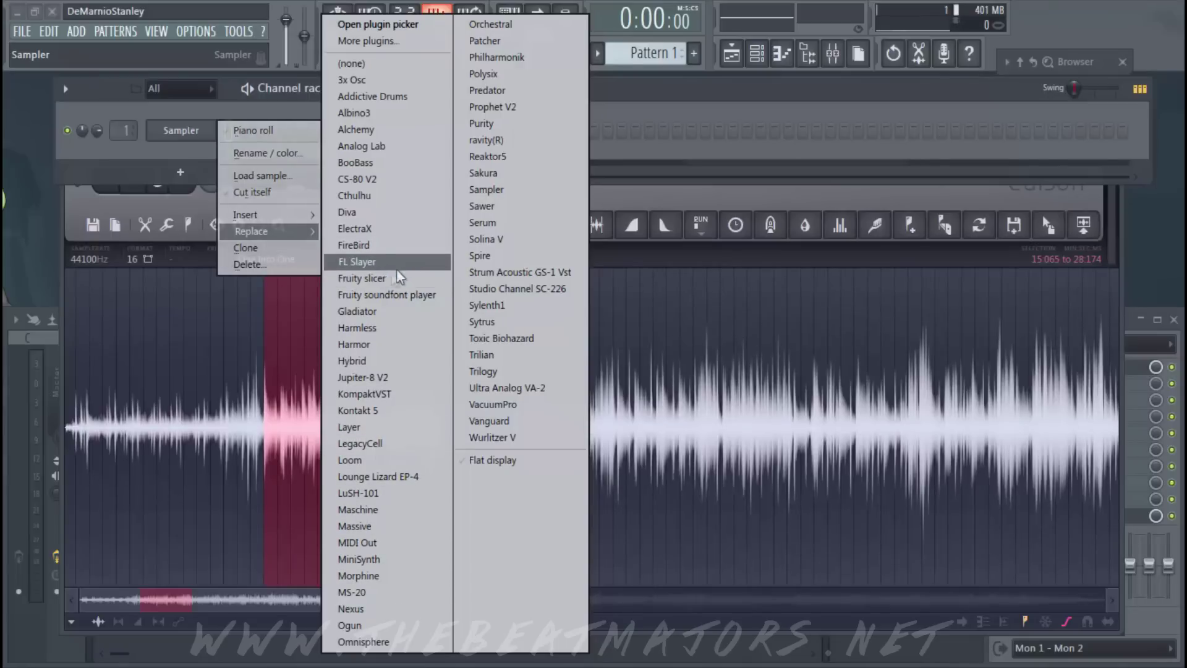
click(365, 278)
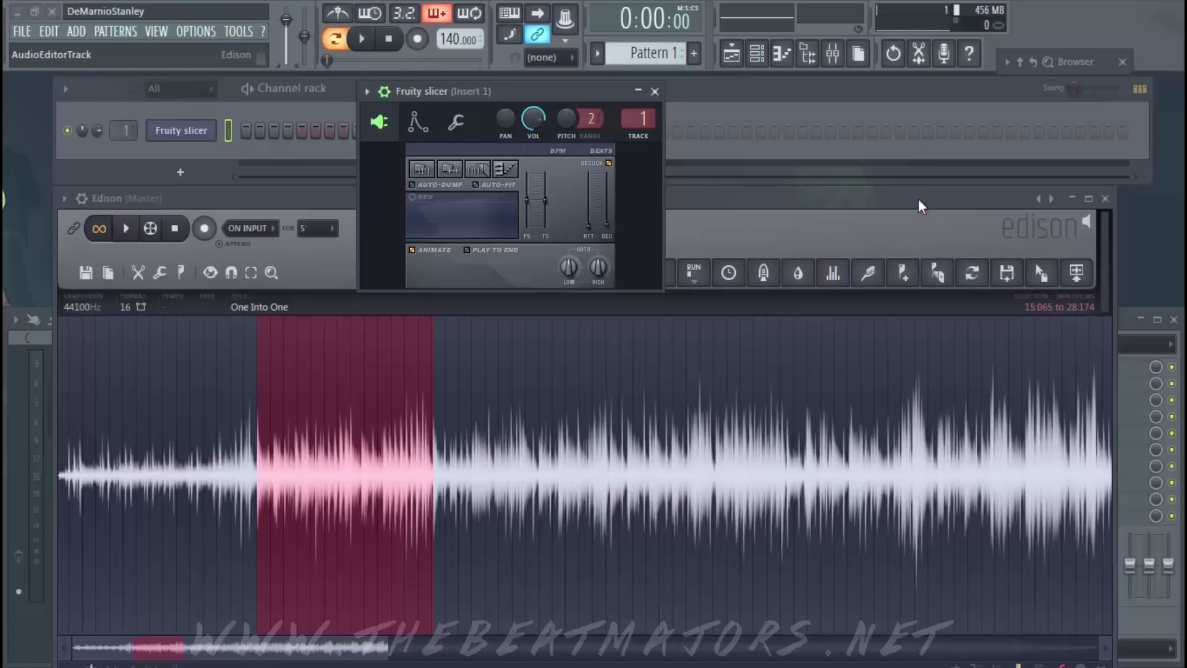
Drag Edison's selection into Fruity slicer, chopping it at 146 BPM over 32 beats.
click(869, 199)
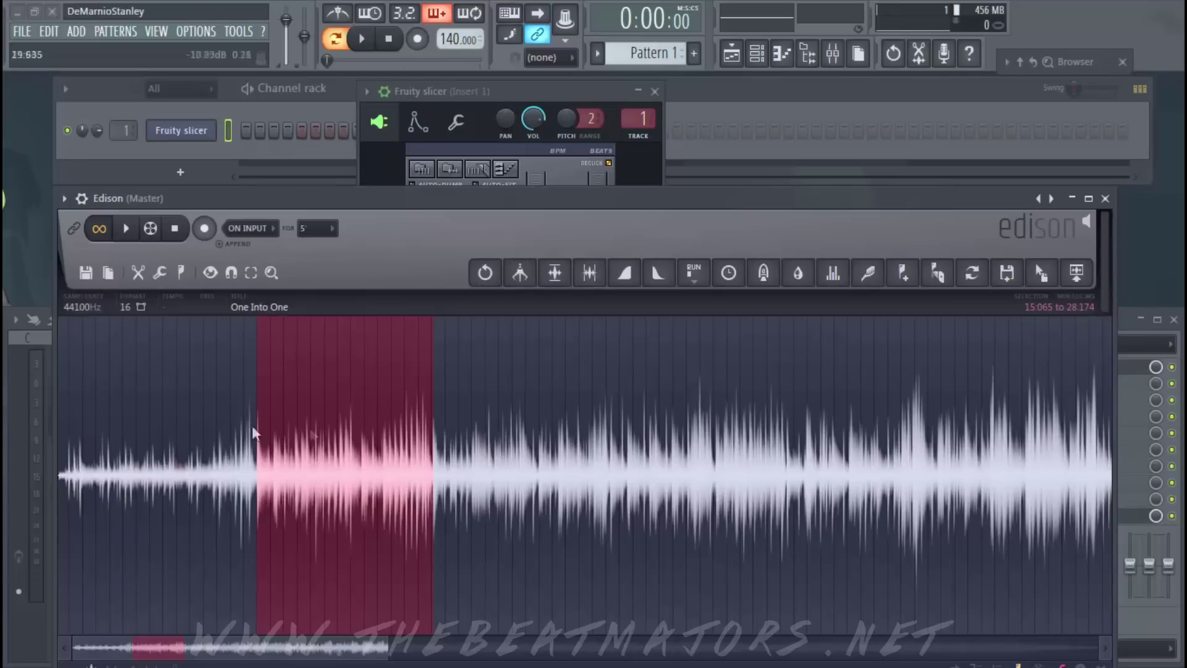
drag(1044, 263, 465, 220)
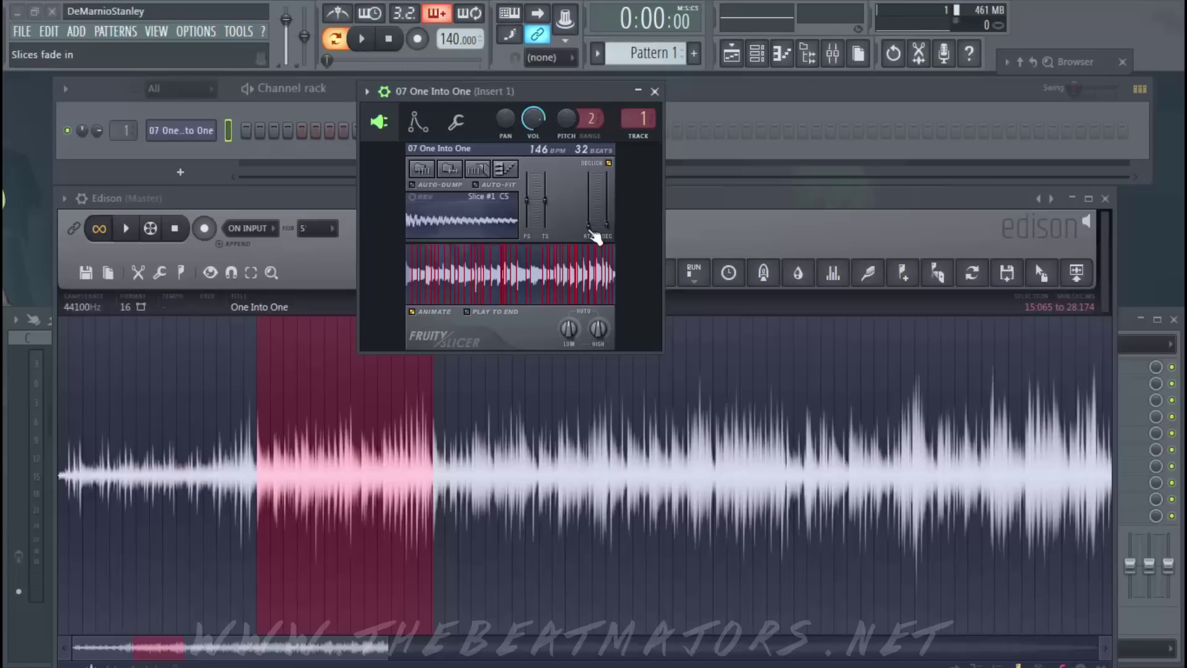
Halve the tempo to 73 BPM over 16 beats, re-slice on every beat, and audition slice 6.
click(494, 175)
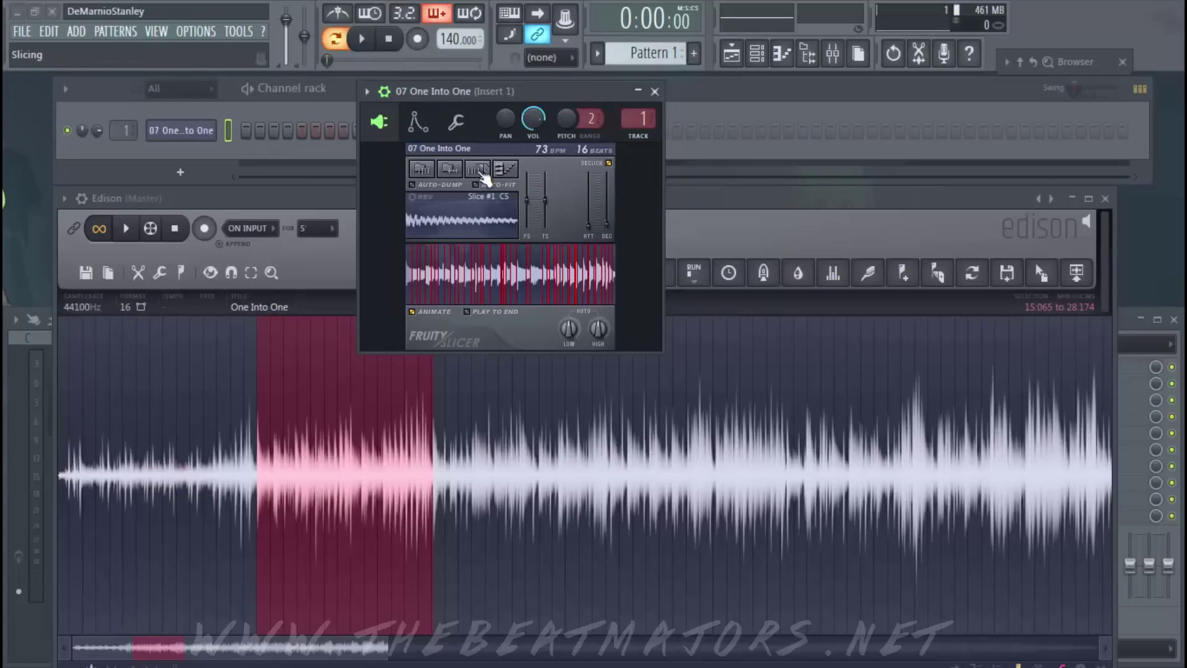
click(484, 179)
click(538, 345)
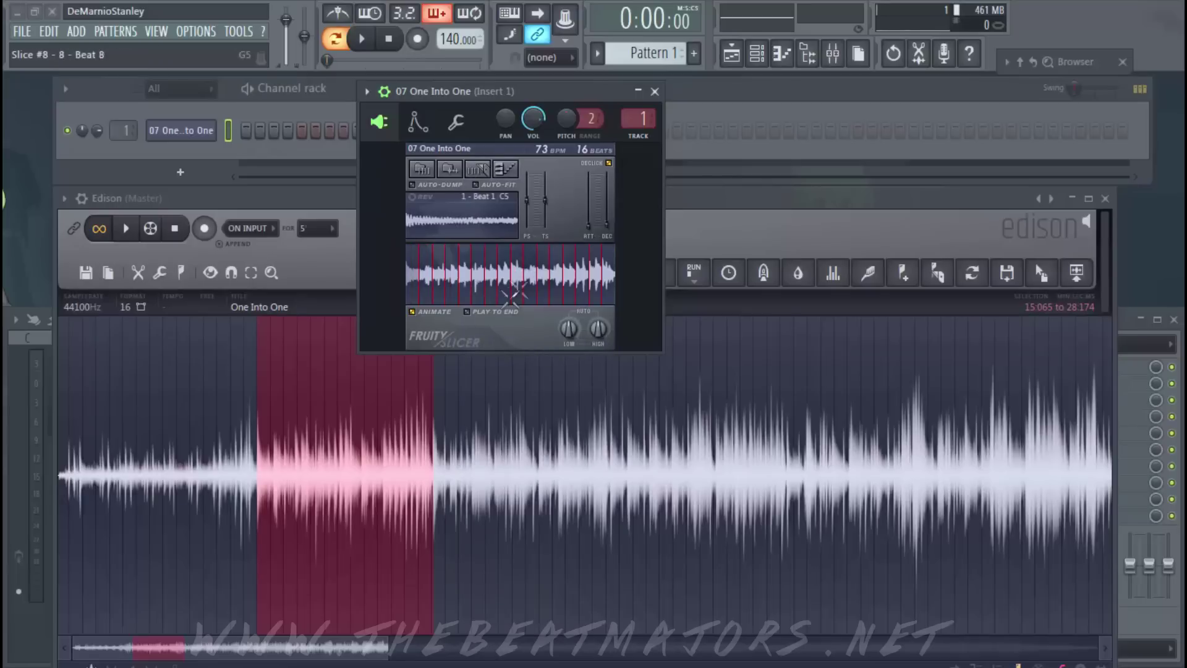
click(466, 290)
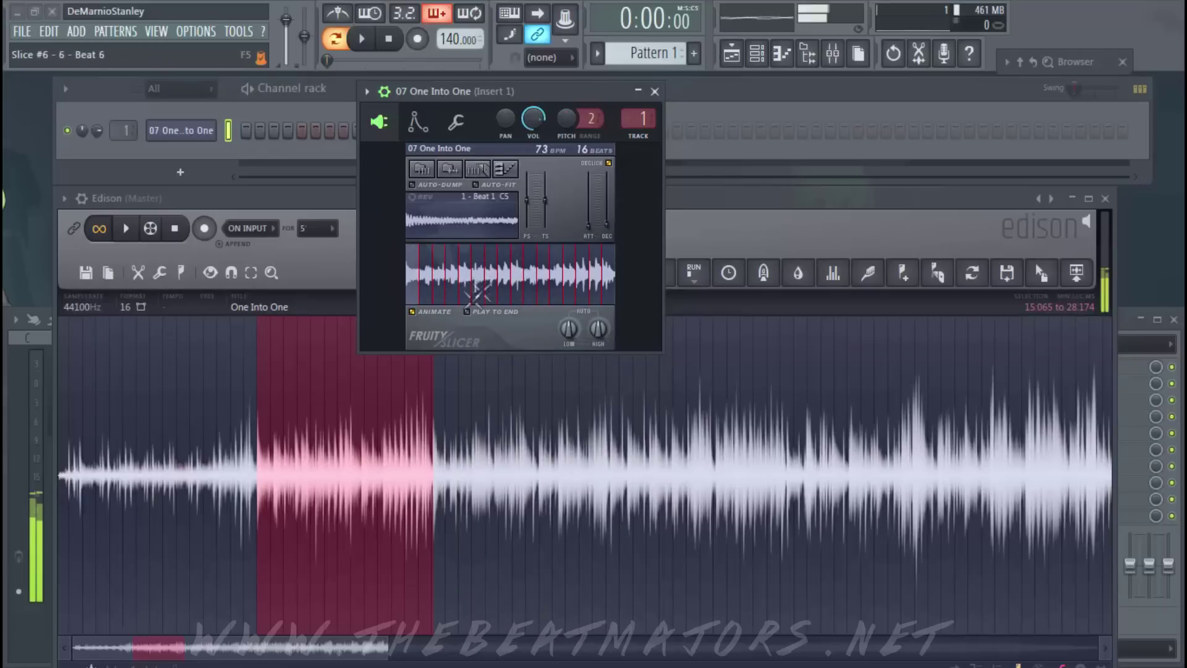
click(481, 269)
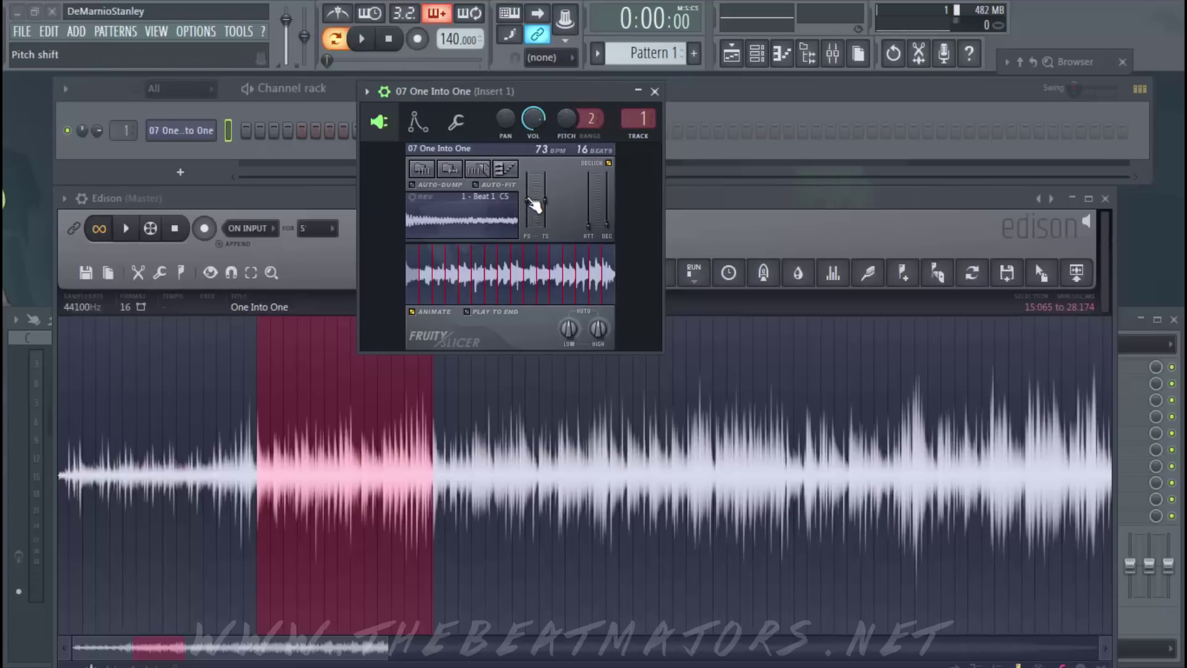
Time-stretch the slices with the PS/TS slider and play the stretched chops back.
drag(533, 201, 533, 199)
drag(533, 199, 533, 198)
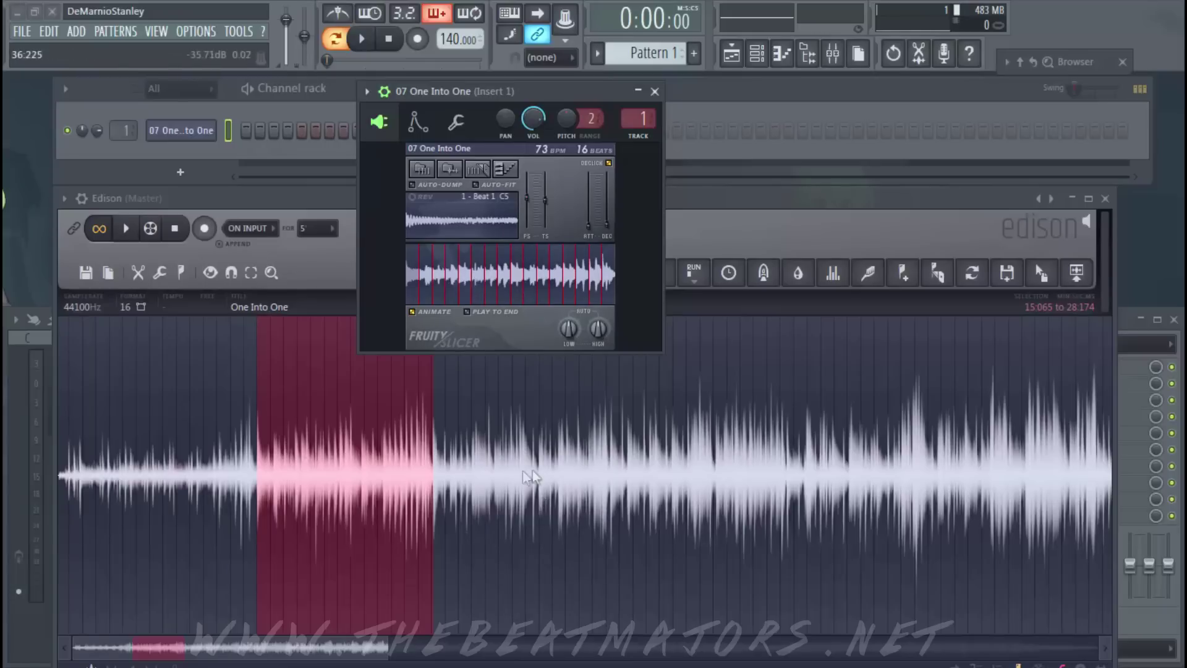
key(z)
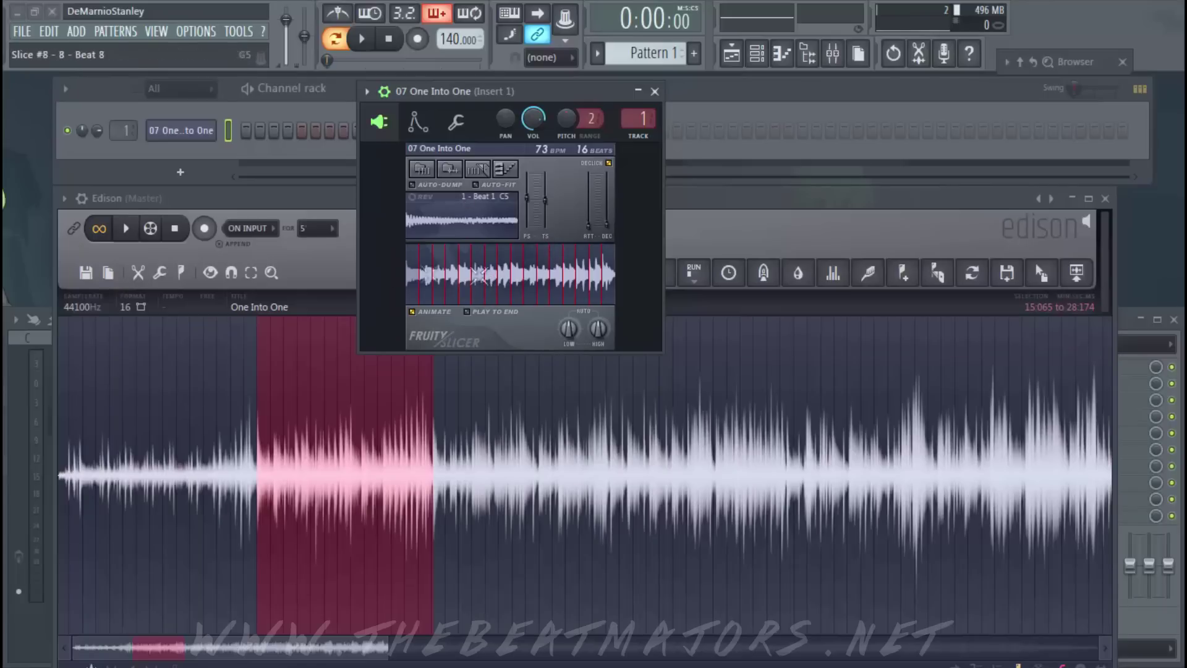
click(810, 230)
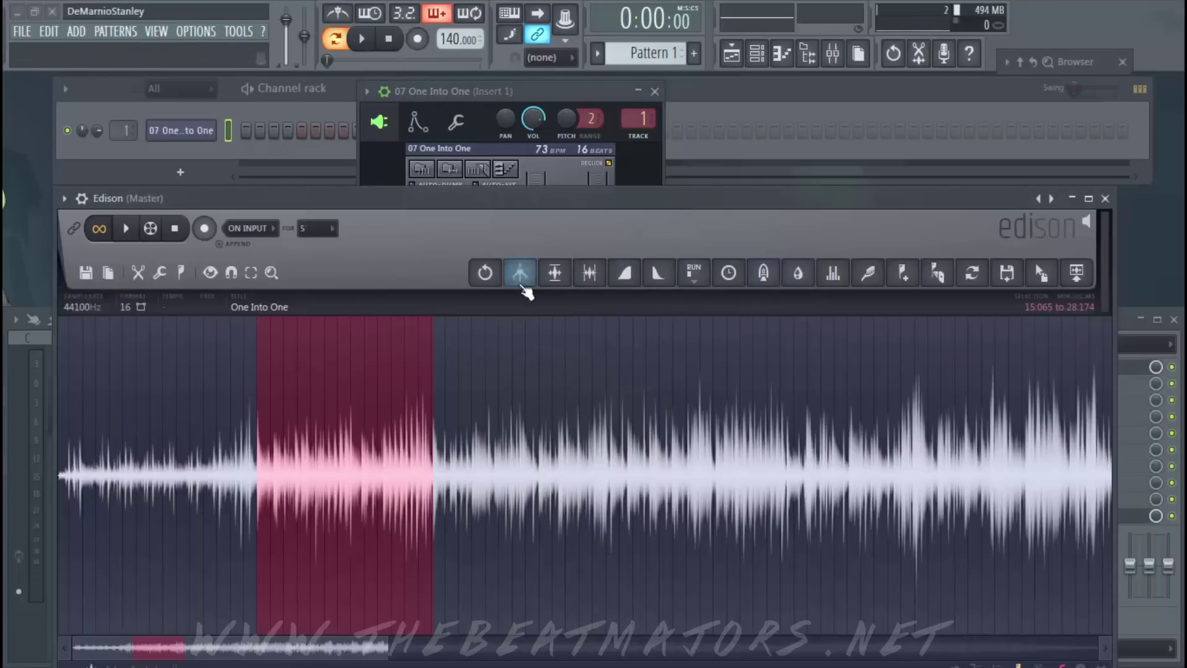
Normalize the Edison section, reload it into Fruity slicer, and play the first chop.
click(556, 274)
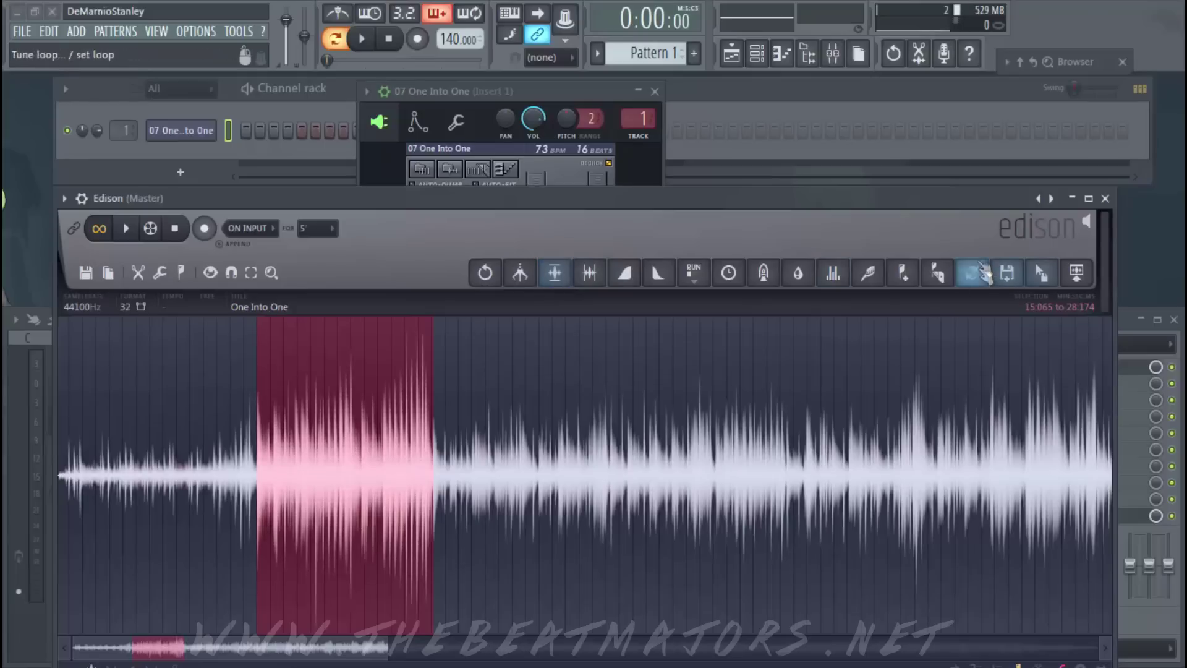
drag(1040, 272, 510, 315)
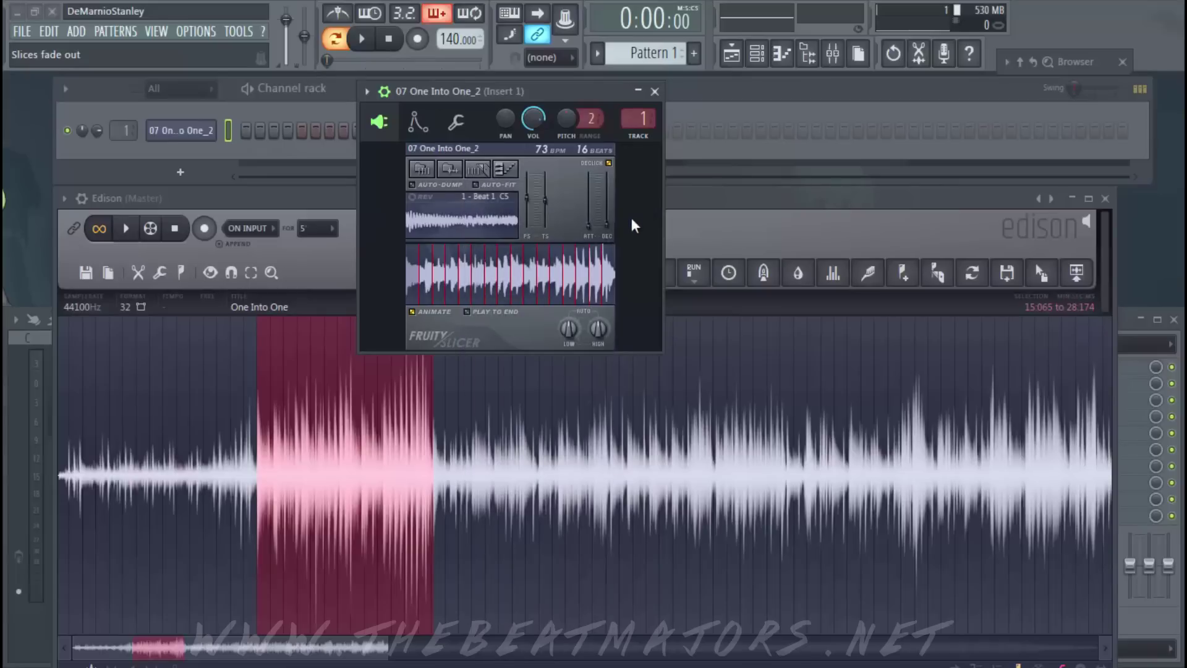
key(z)
Play the remaining chops up the keyboard from C#5 to D#6.
key(s)
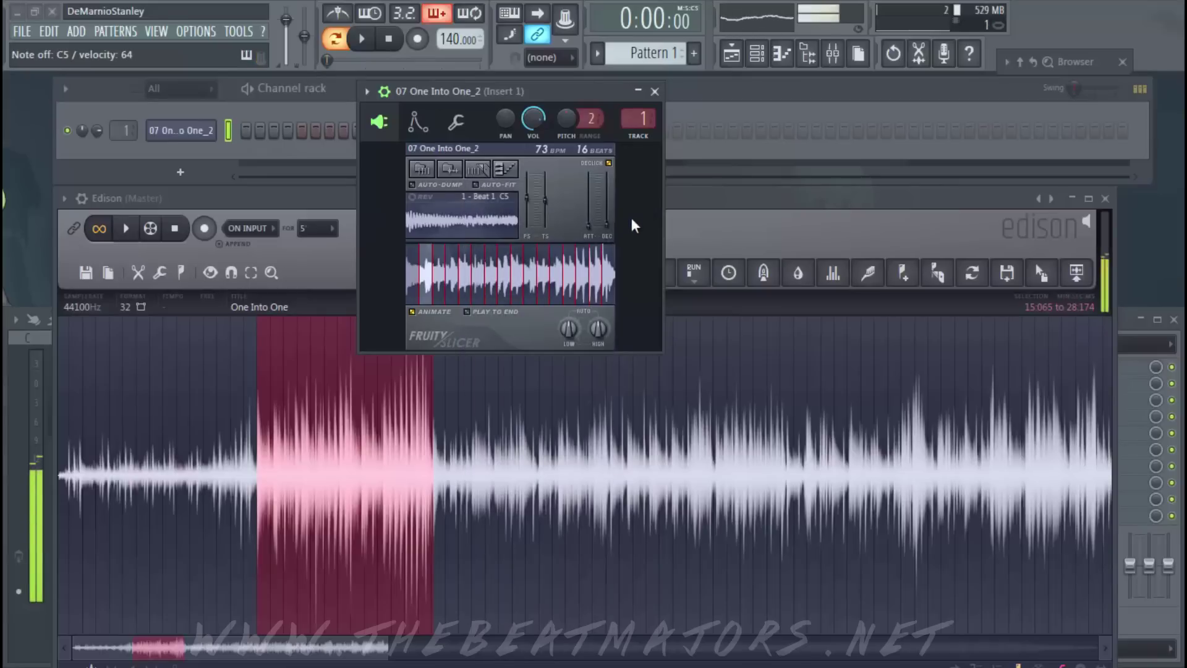
key(x)
key(d)
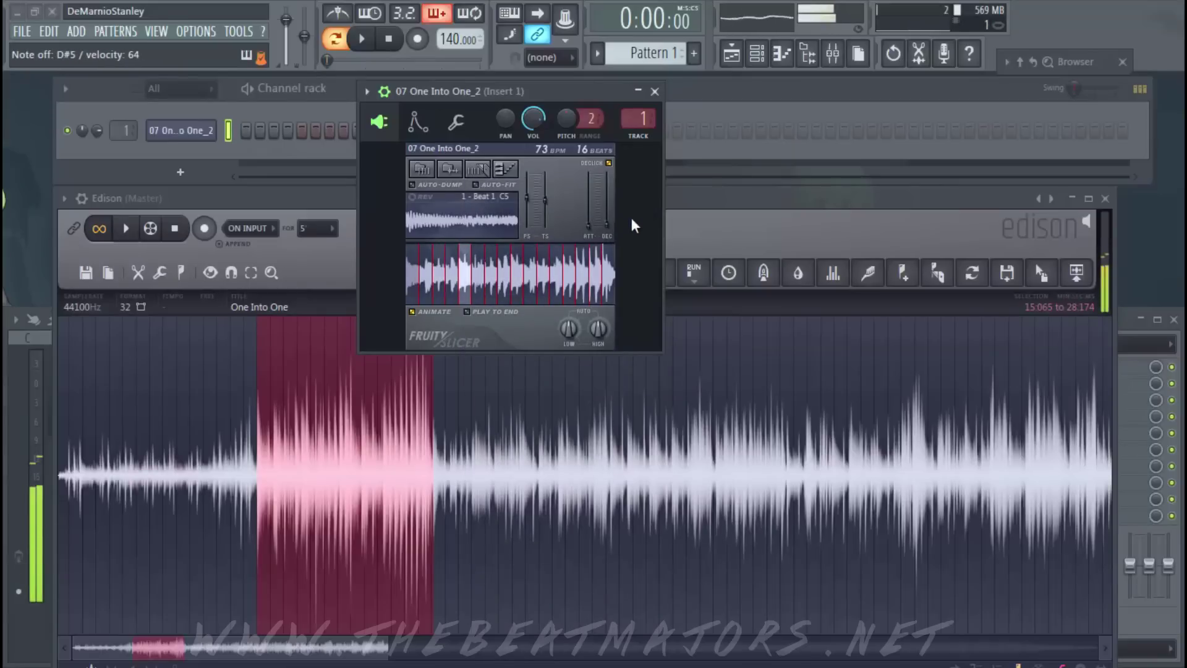
key(c)
key(v)
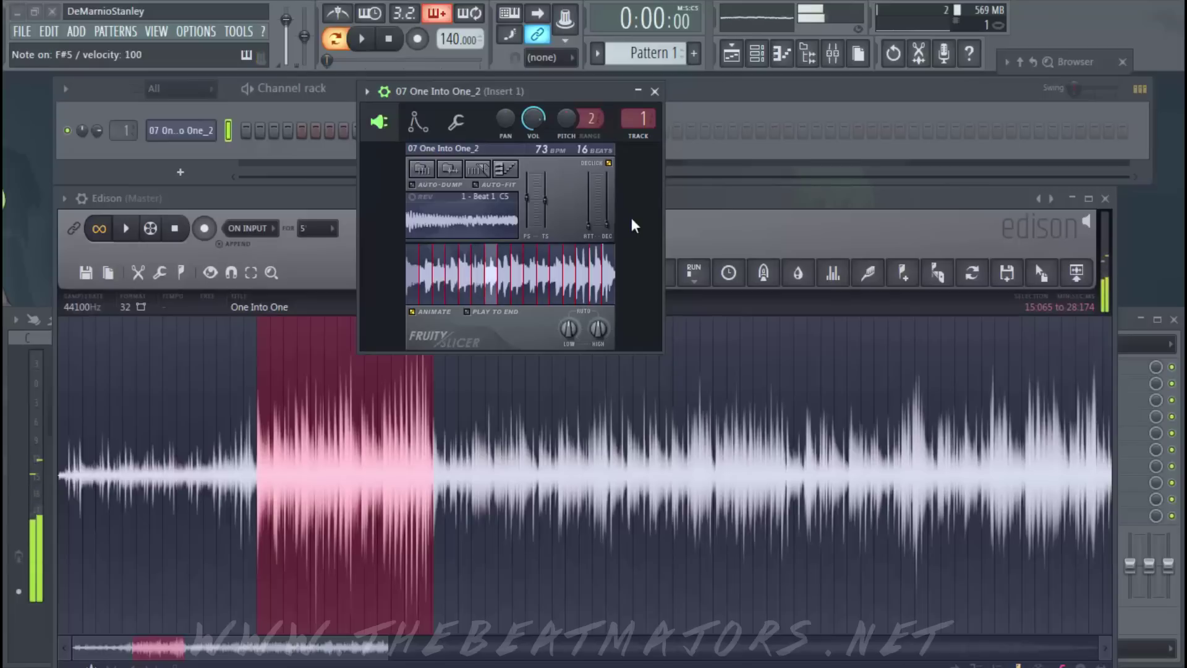
key(g)
key(h)
key(n)
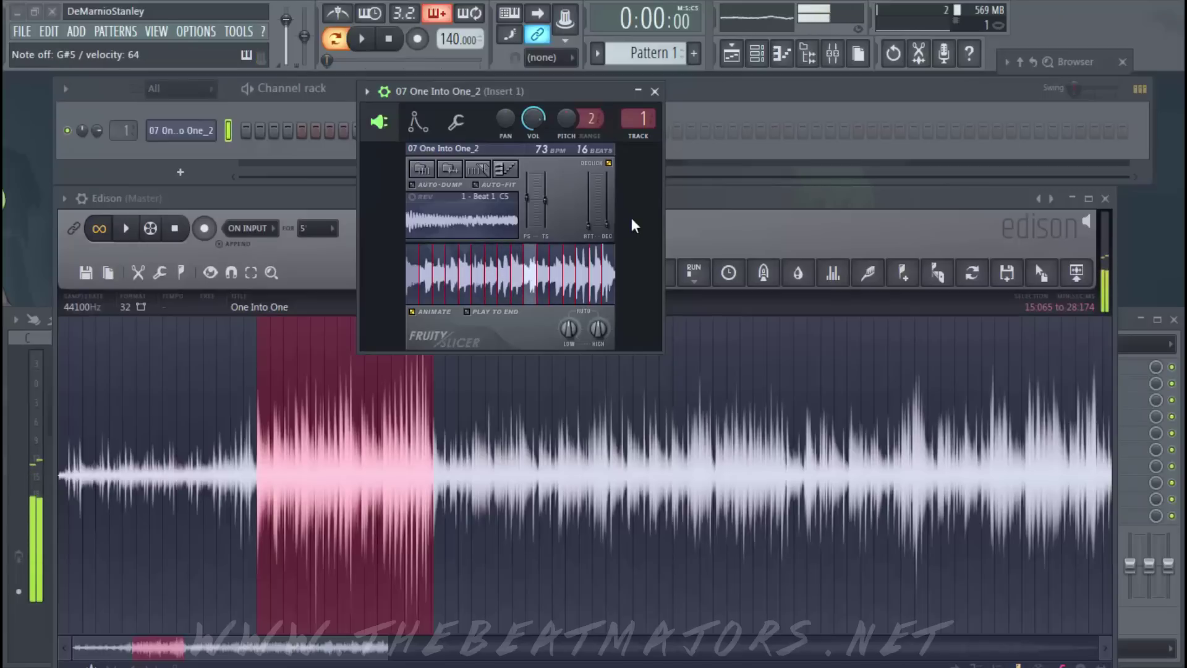
key(j)
key(m)
key(comma)
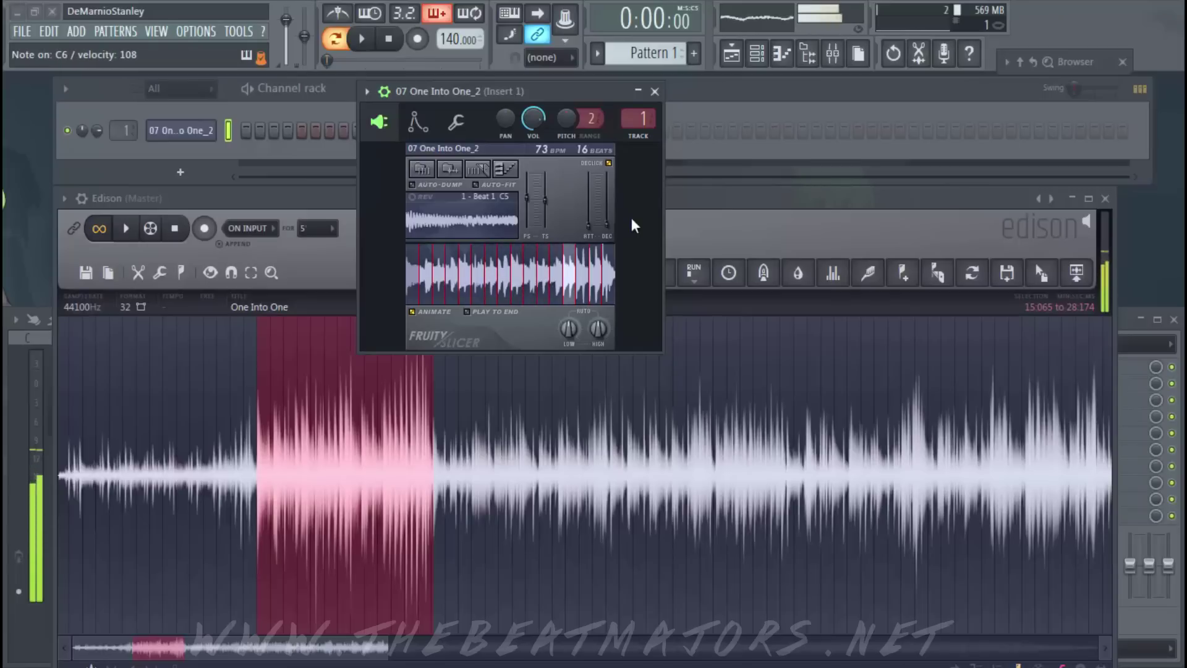
key(l)
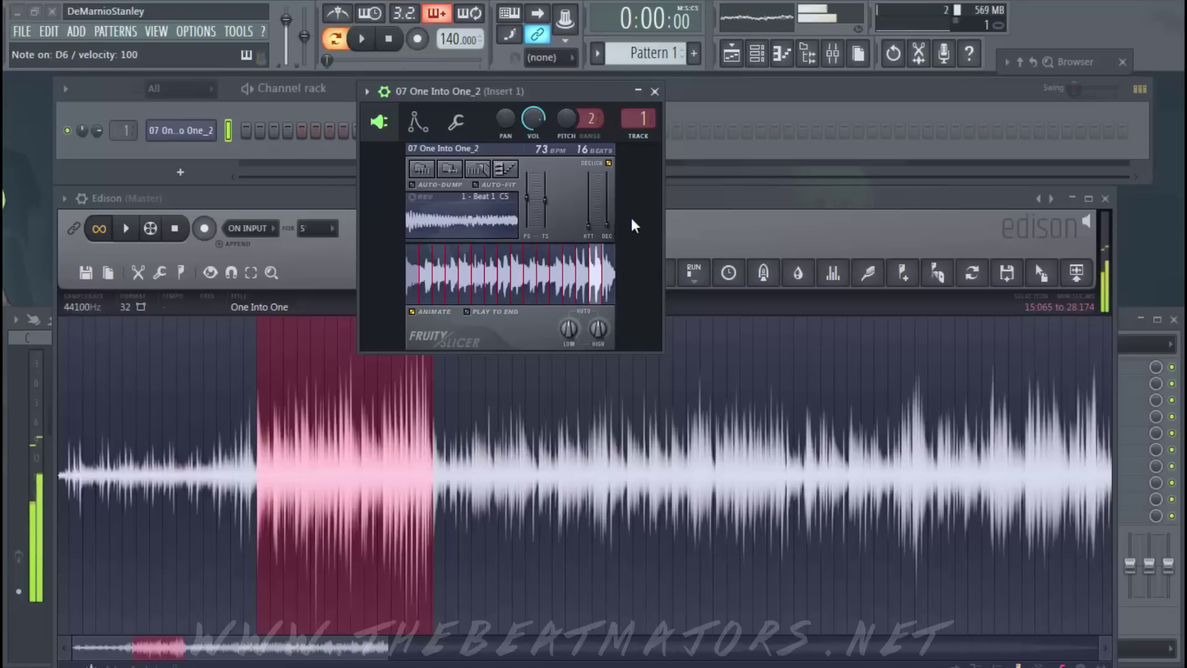
key(period)
key(semicolon)
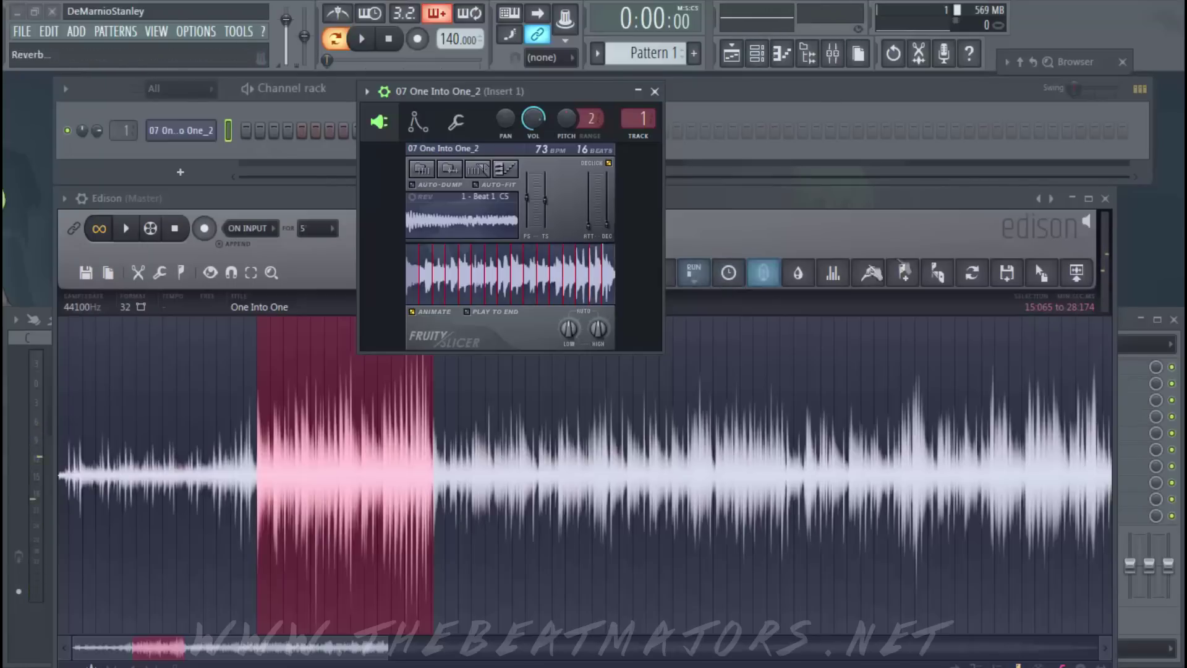
Close Edison and re-slice Fruity Slicer on every beat, giving 37 BPM over 8 beats.
click(1104, 199)
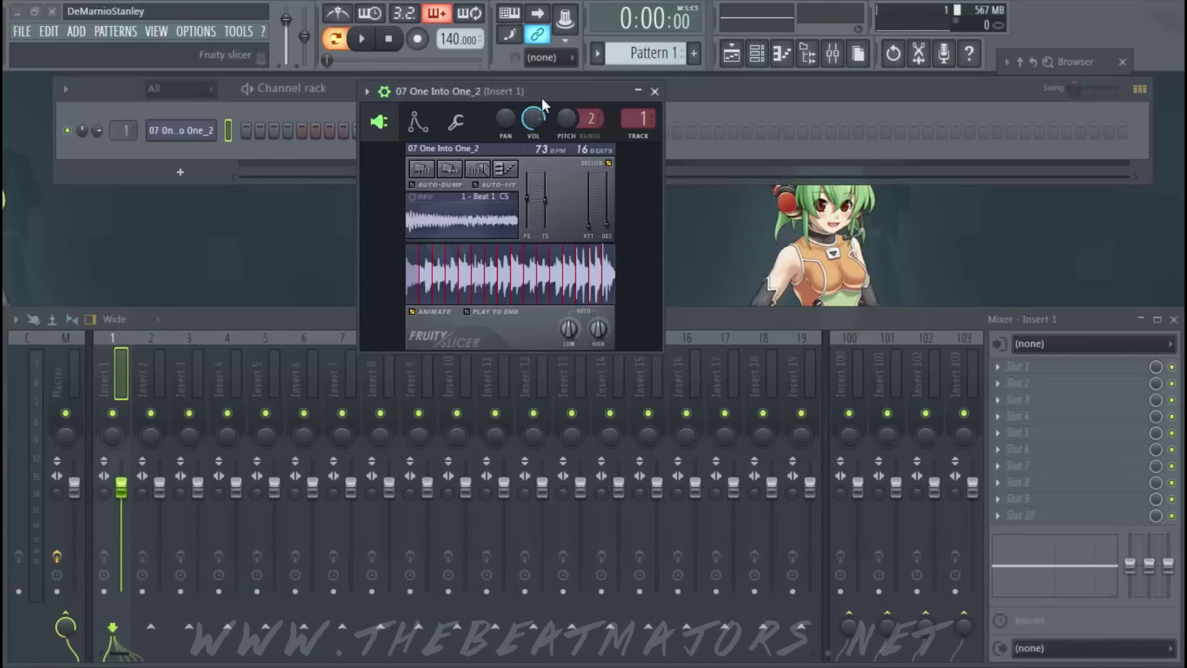
drag(542, 98, 588, 93)
click(626, 86)
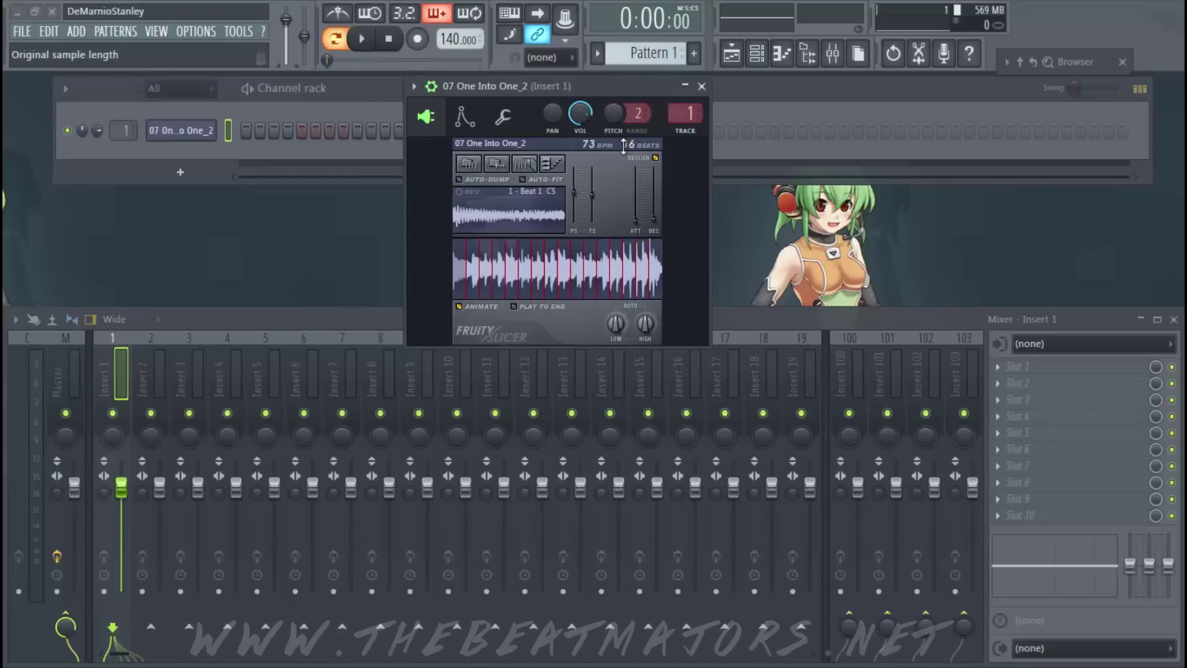
click(525, 162)
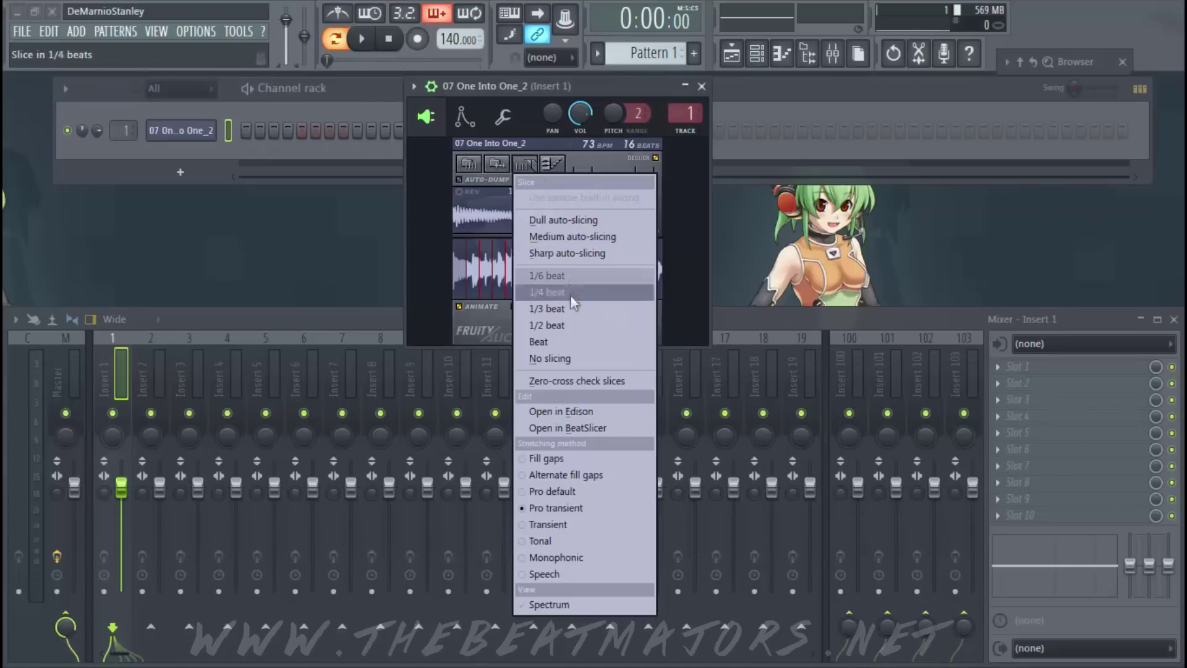
click(679, 213)
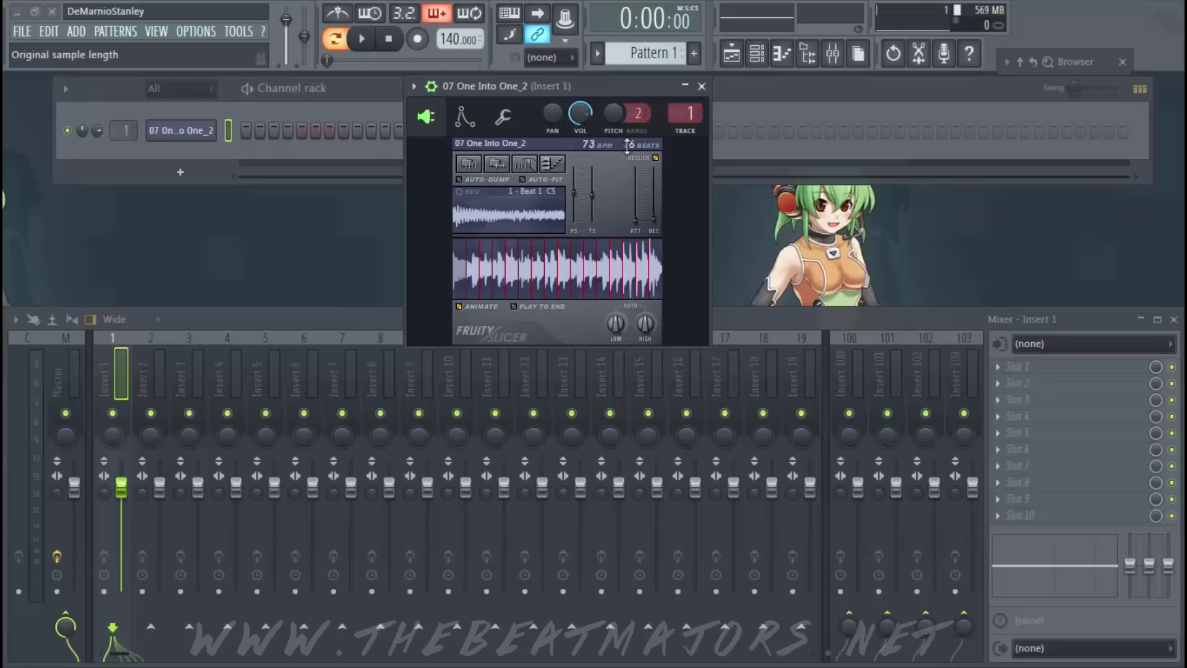
click(525, 164)
click(585, 348)
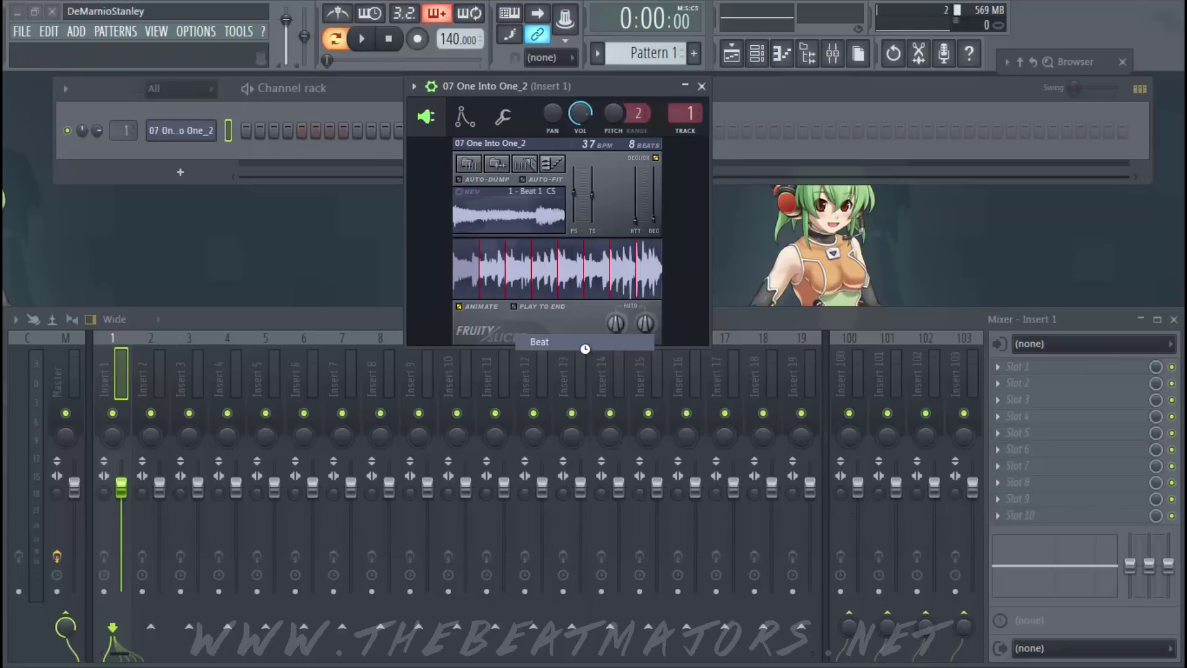
Trigger each beat slice in turn from C5 up to G5 on the computer keyboard.
key(z)
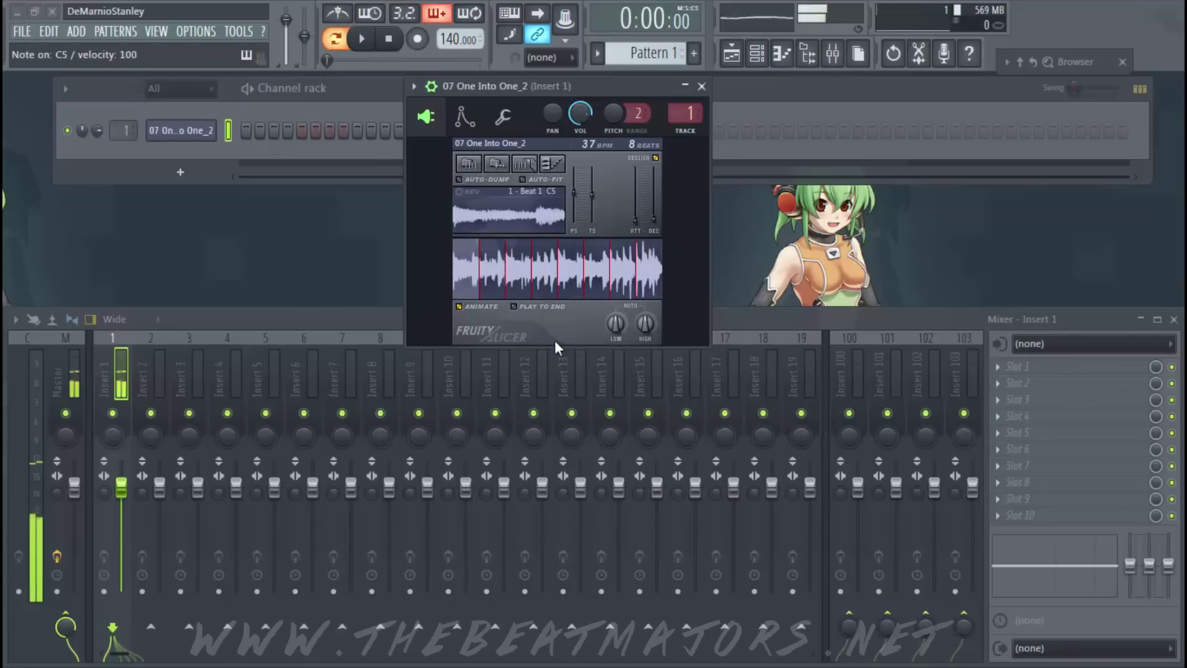
key(s)
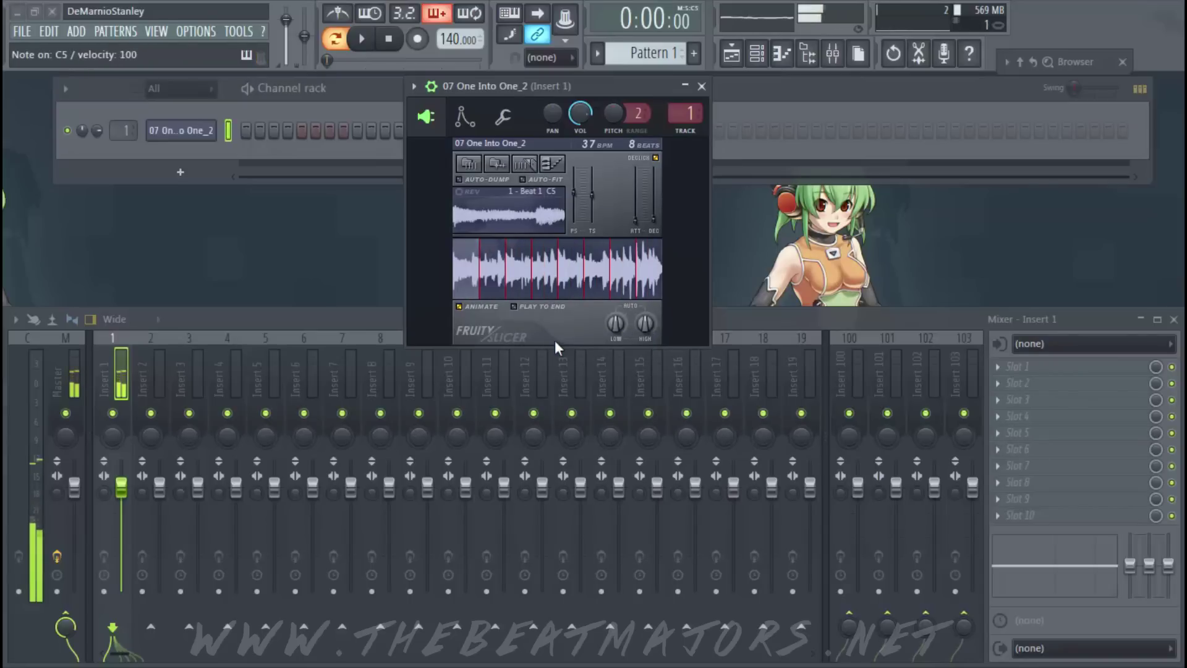
key(s)
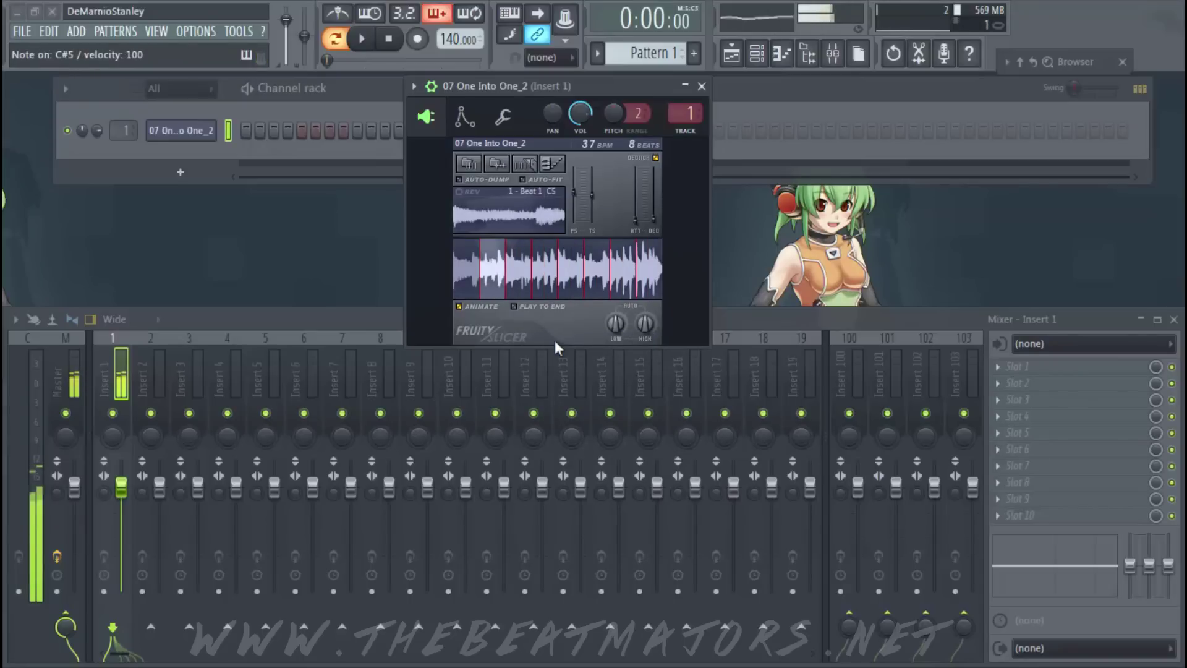
key(x)
key(d)
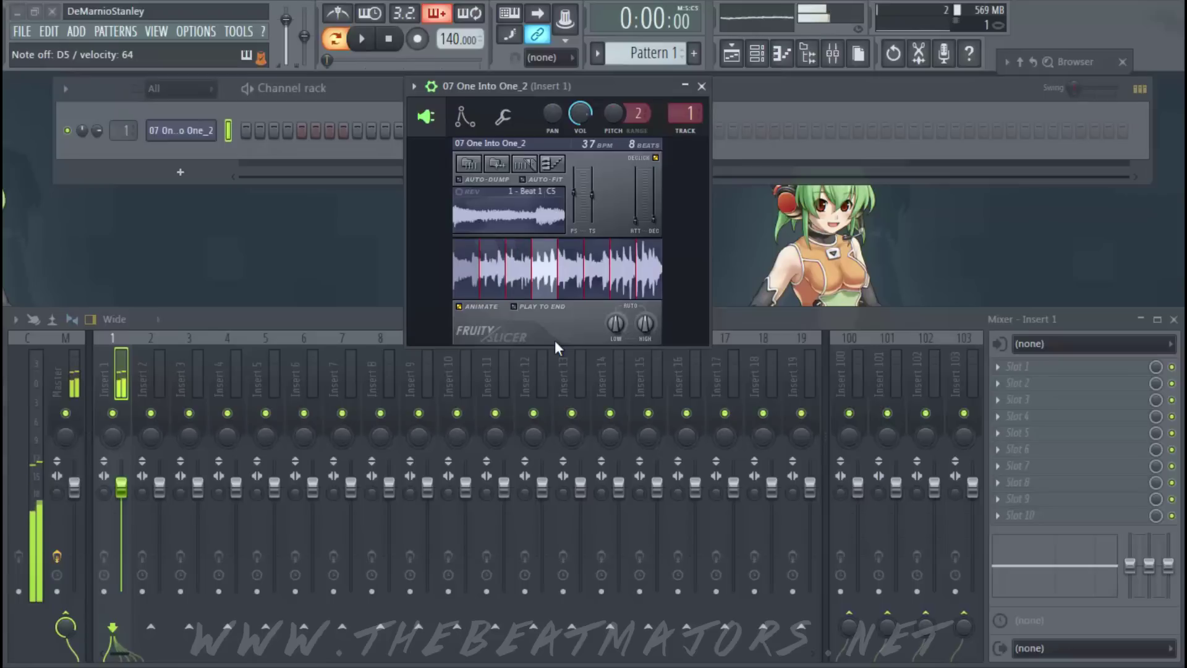
key(v)
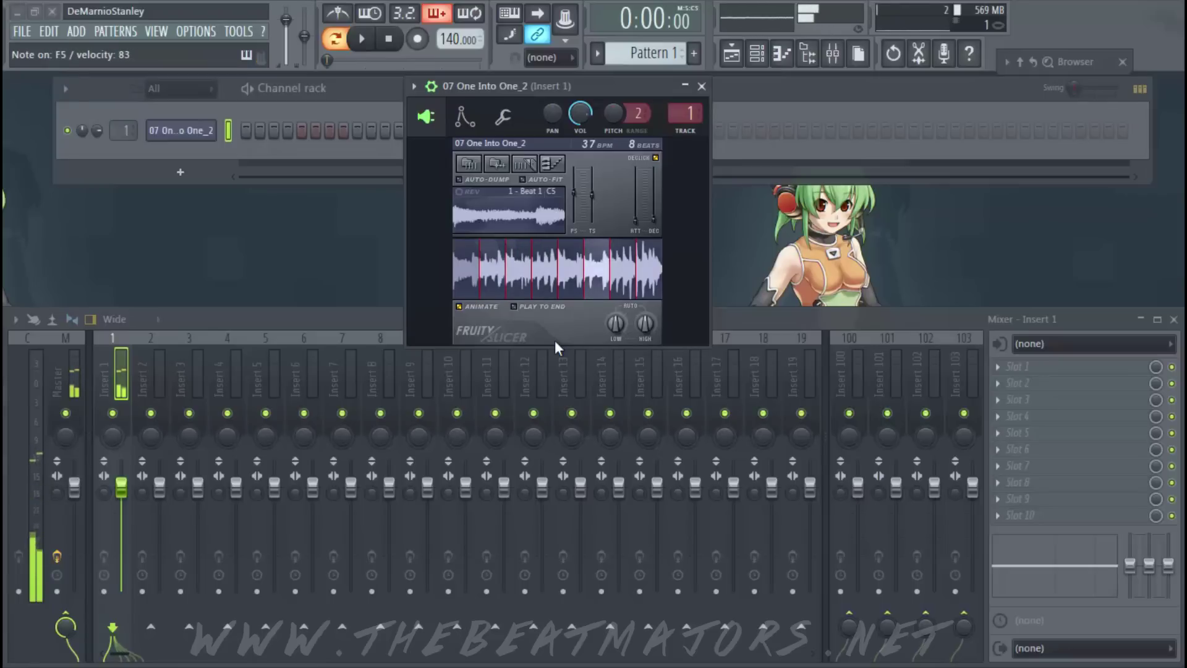
key(g)
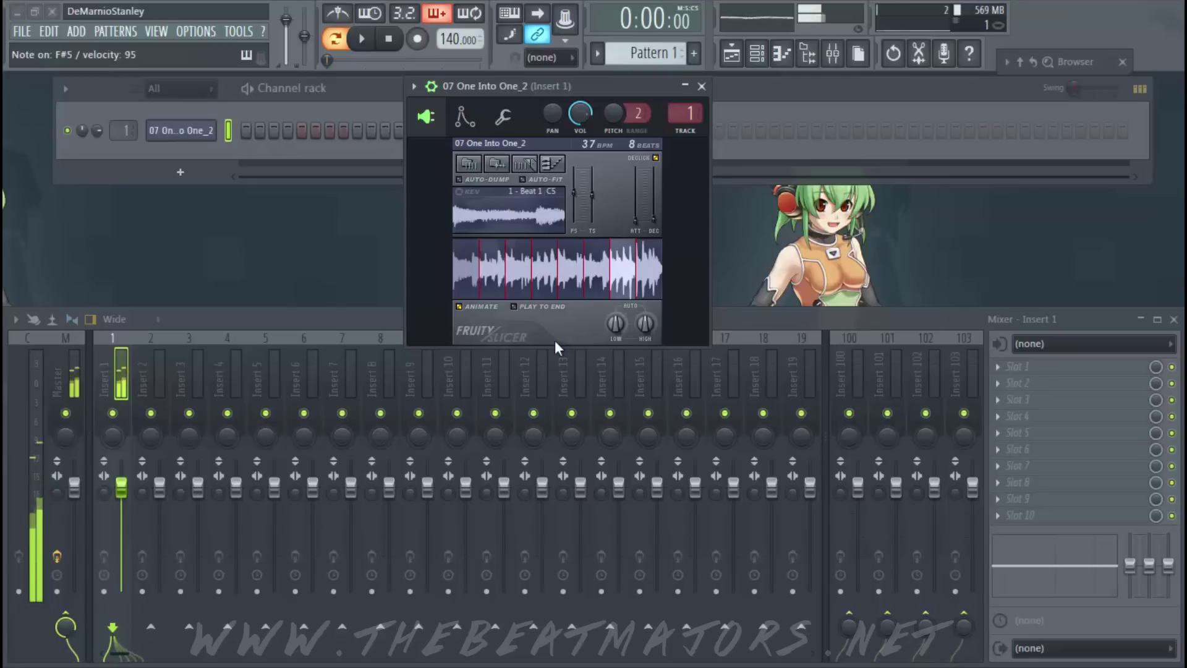
key(b)
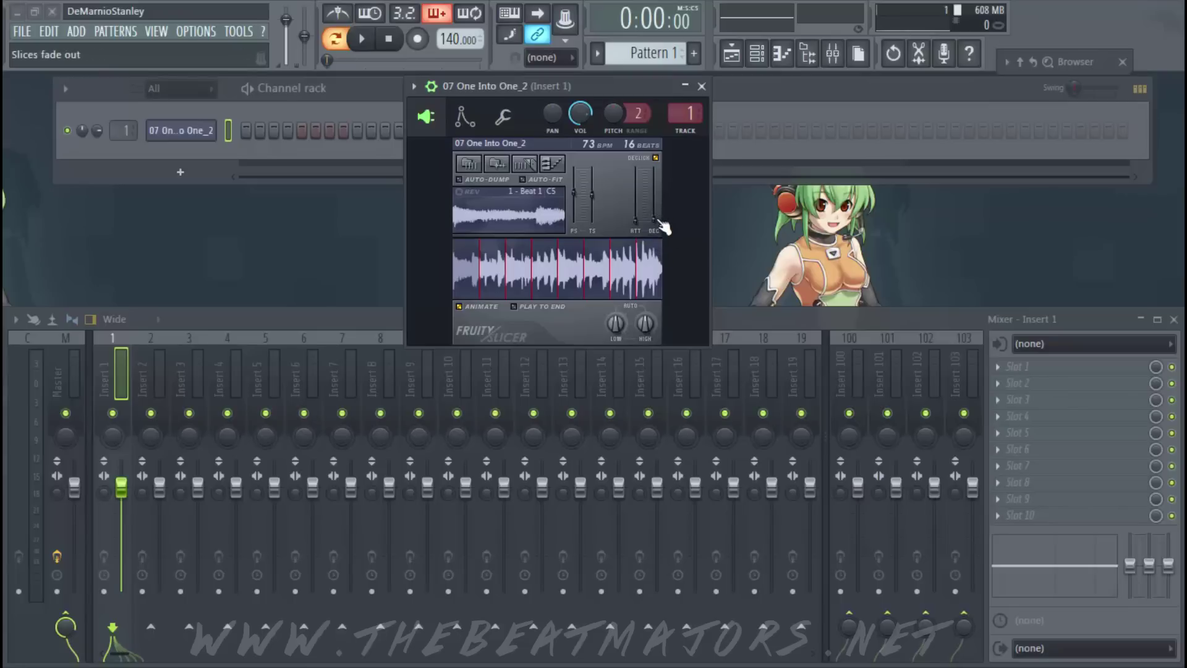
Set the slices' fade-out (DEC) to 48 ms and play the first slice to hear it.
click(658, 222)
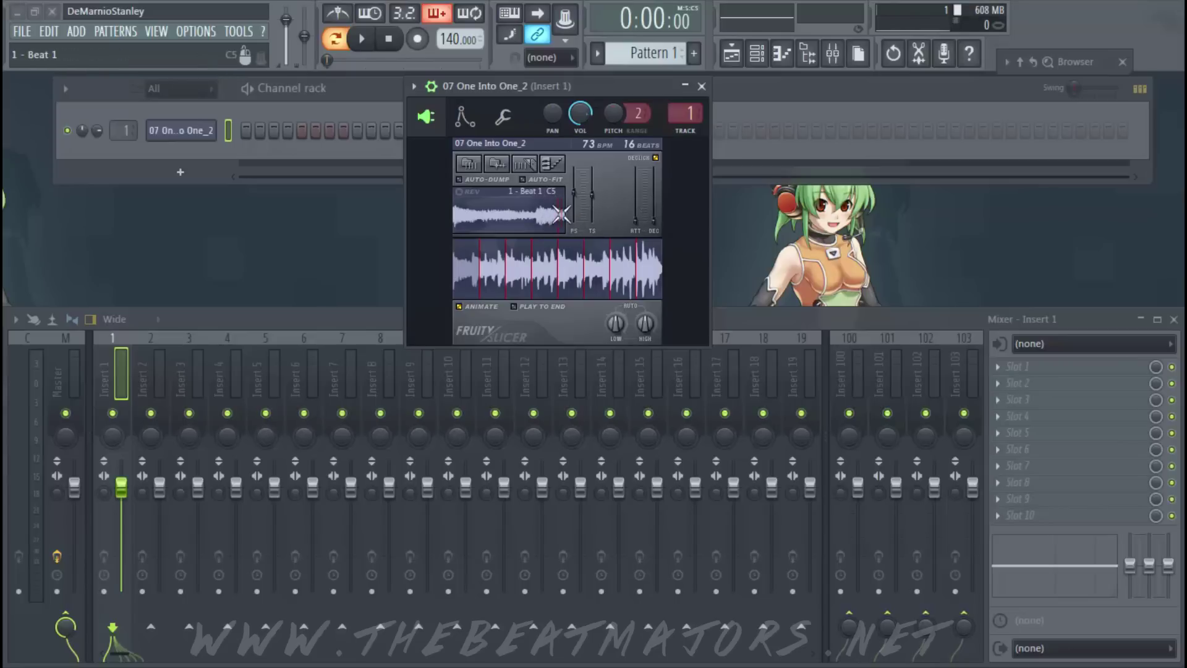
drag(658, 227, 658, 204)
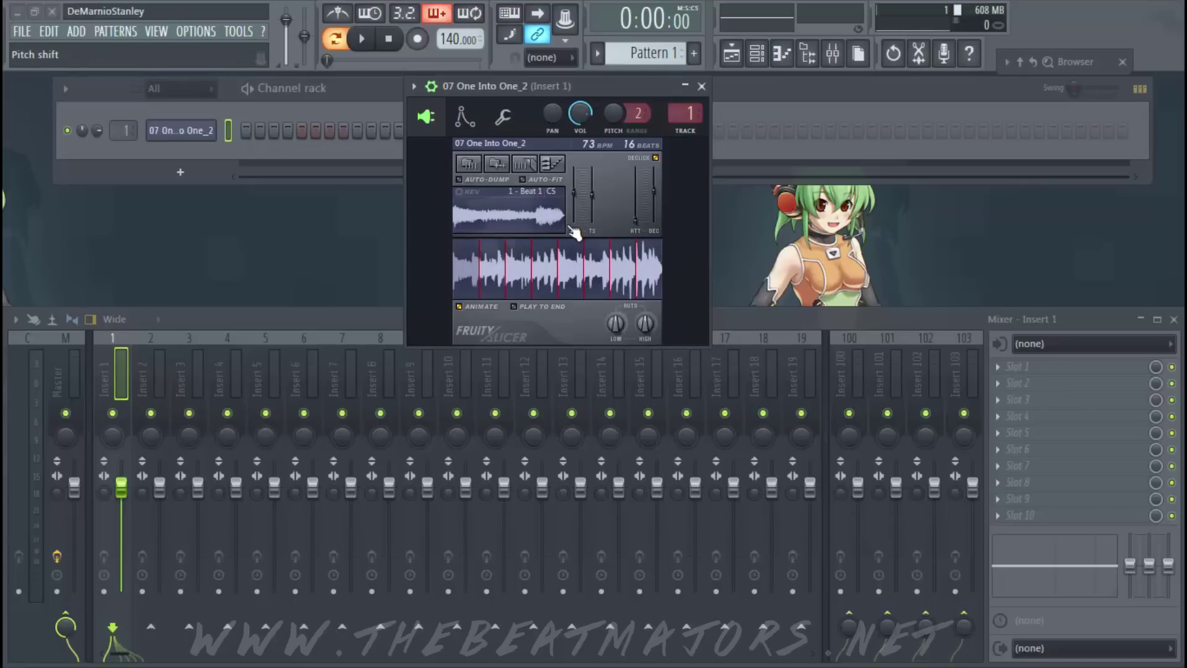
key(z)
key(z)
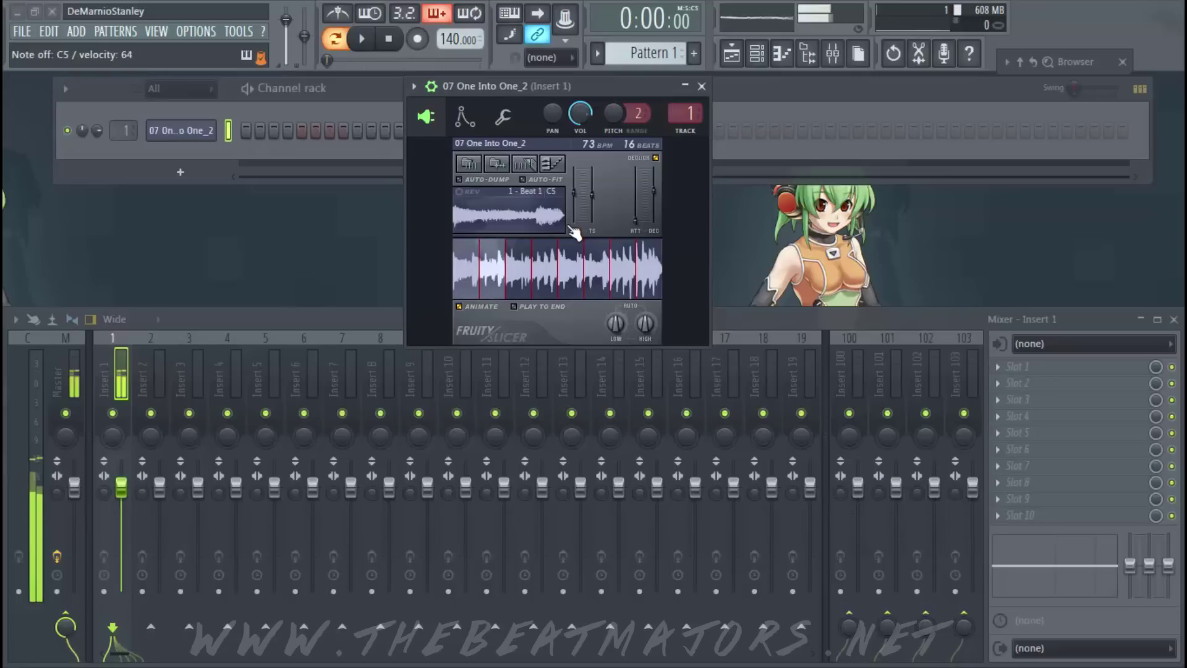
key(z)
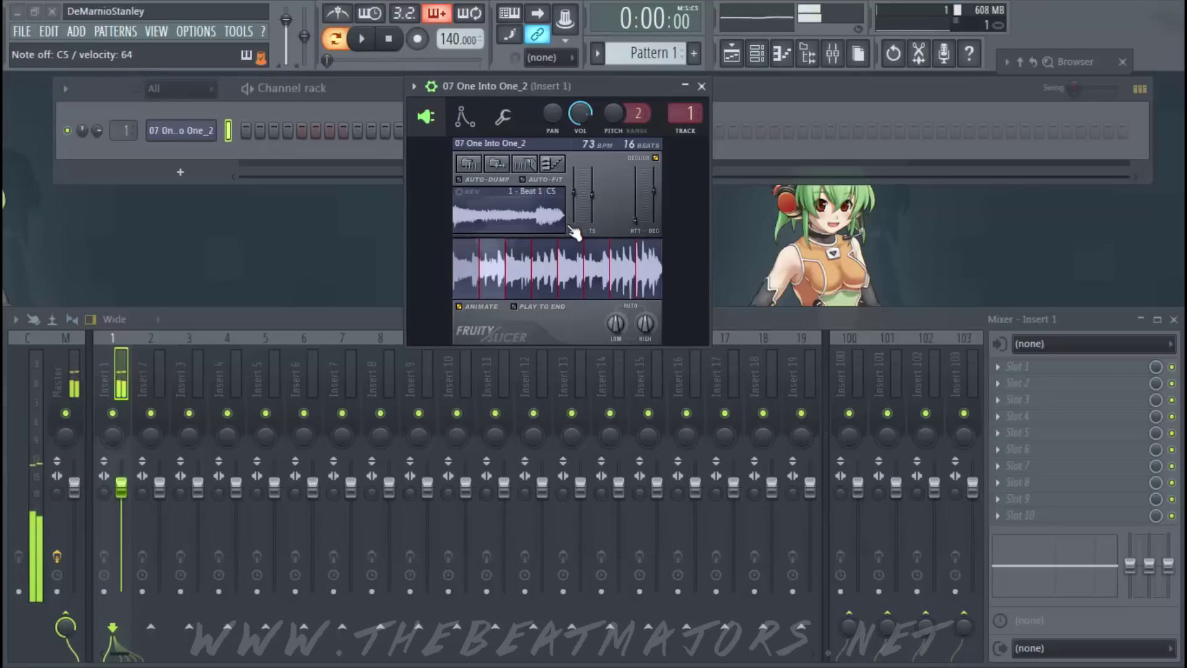
Audition the remaining slices on keys C#5 up to G5.
key(s)
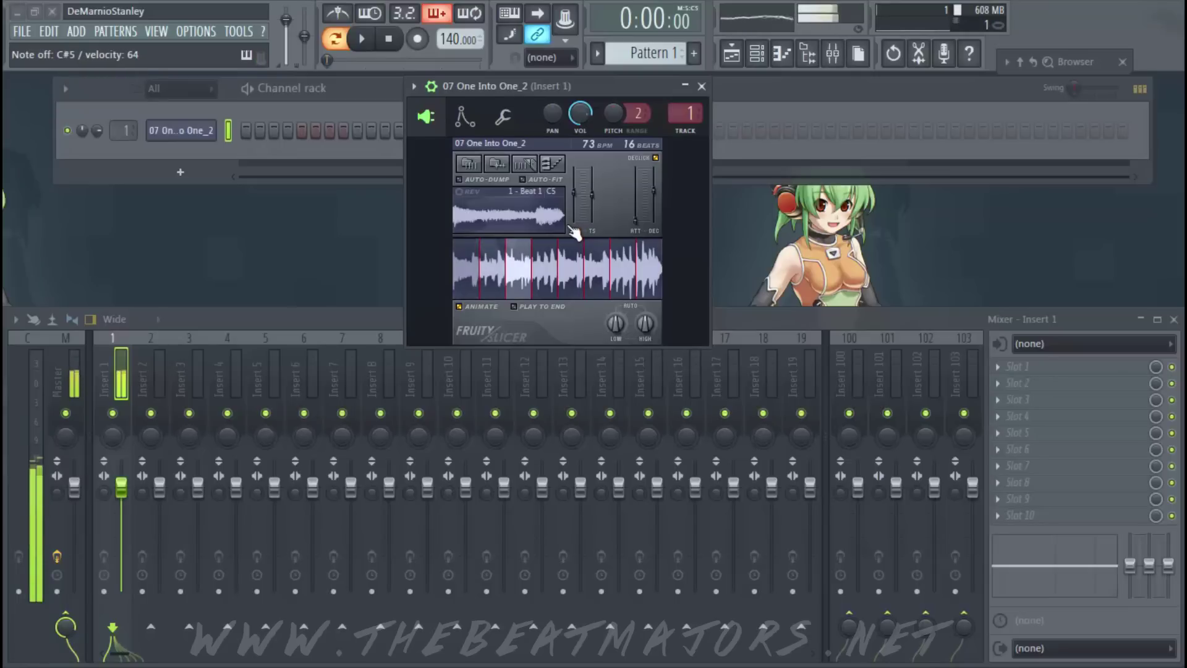
key(x)
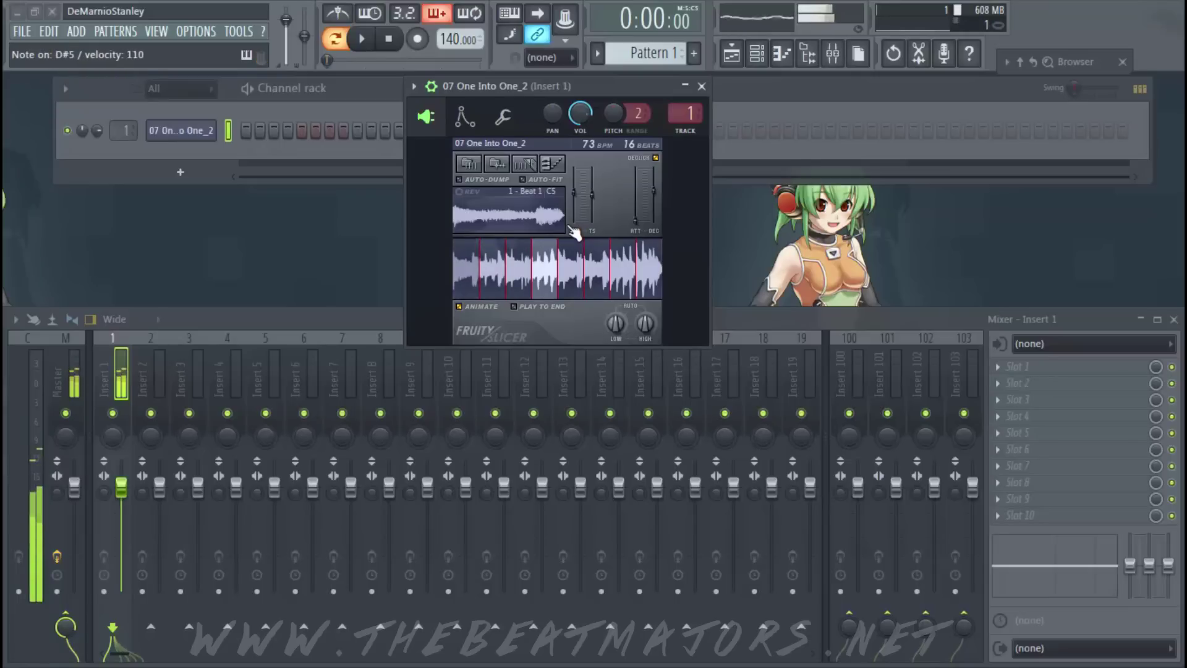
key(d)
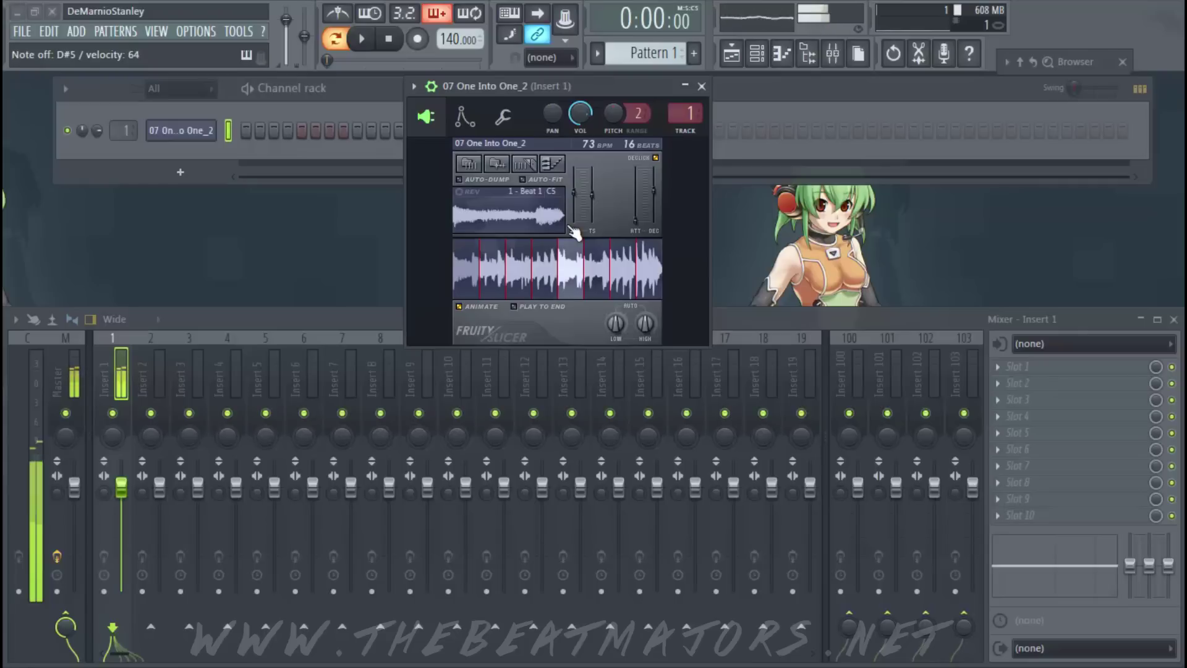
key(c)
key(v)
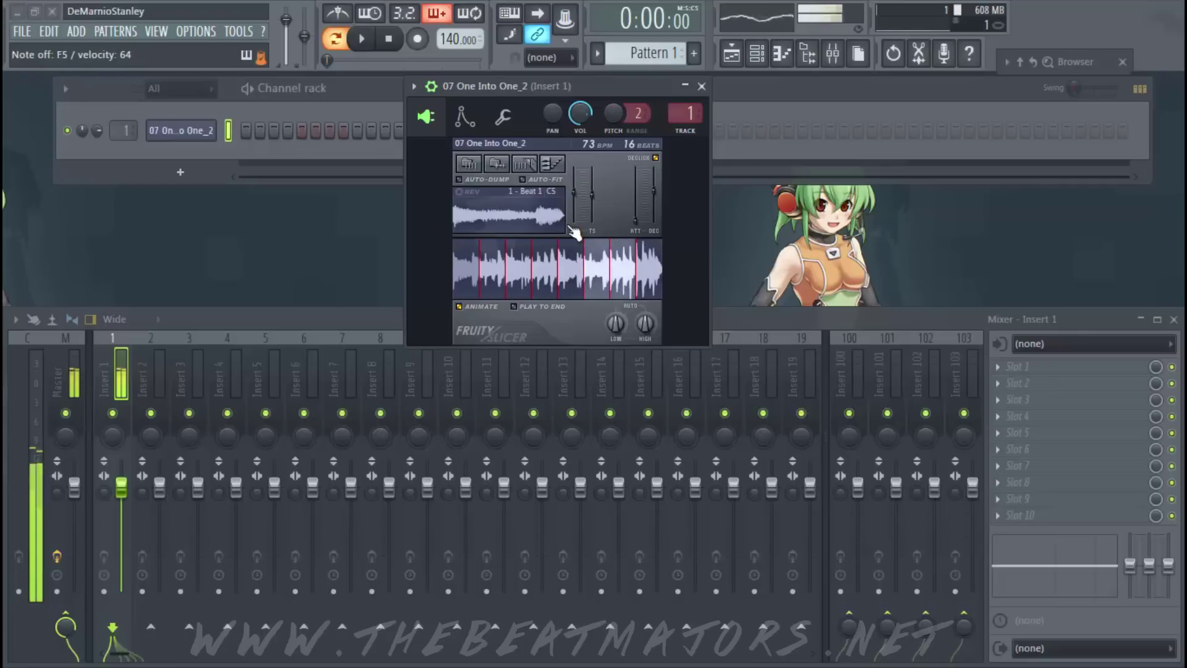
key(g)
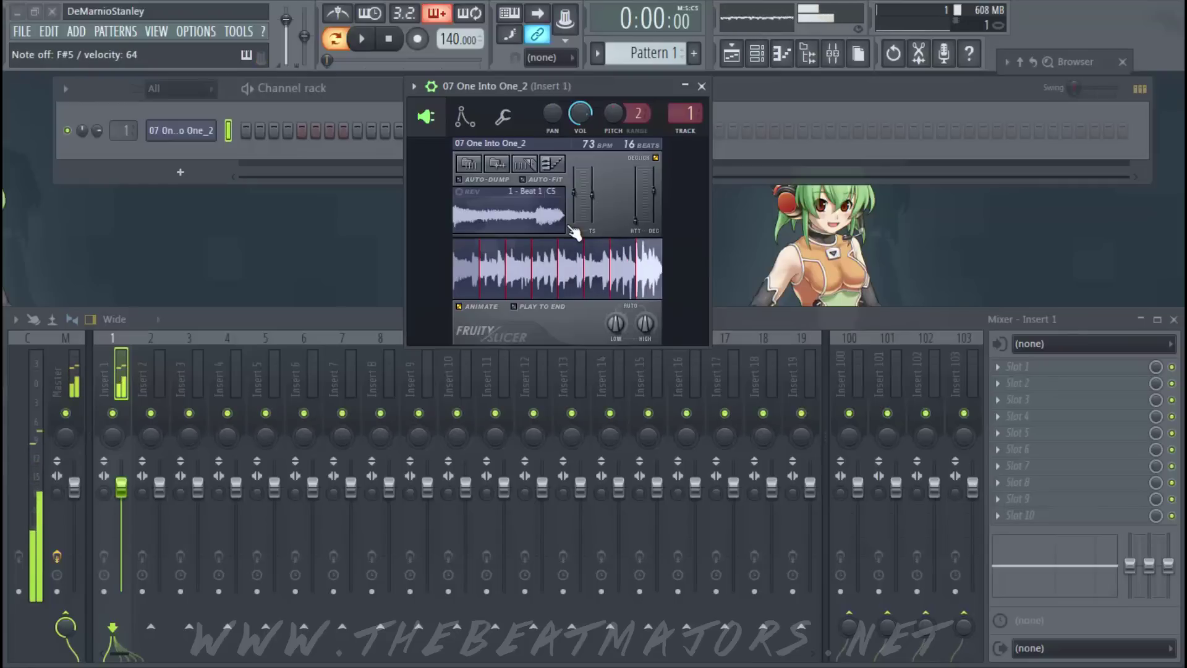
key(b)
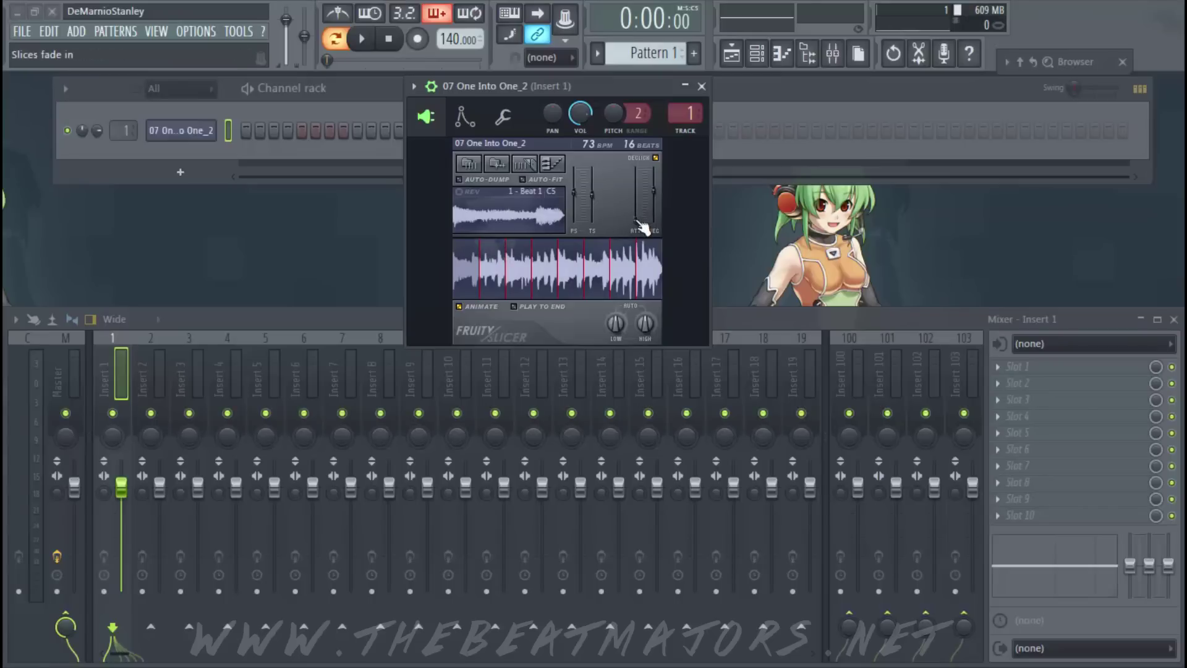
Adjust the ATT slider to give the slices a short fade-in of about 10 ms.
drag(643, 228, 637, 197)
drag(643, 198, 640, 223)
drag(643, 224, 643, 219)
drag(635, 179, 636, 168)
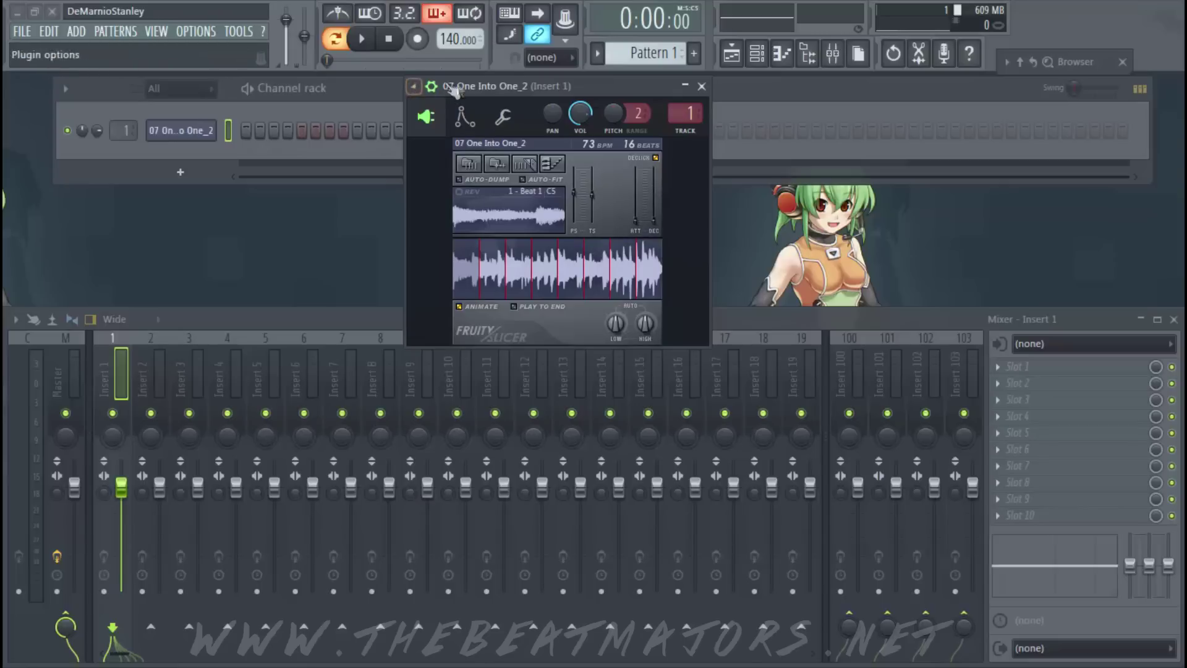
click(461, 121)
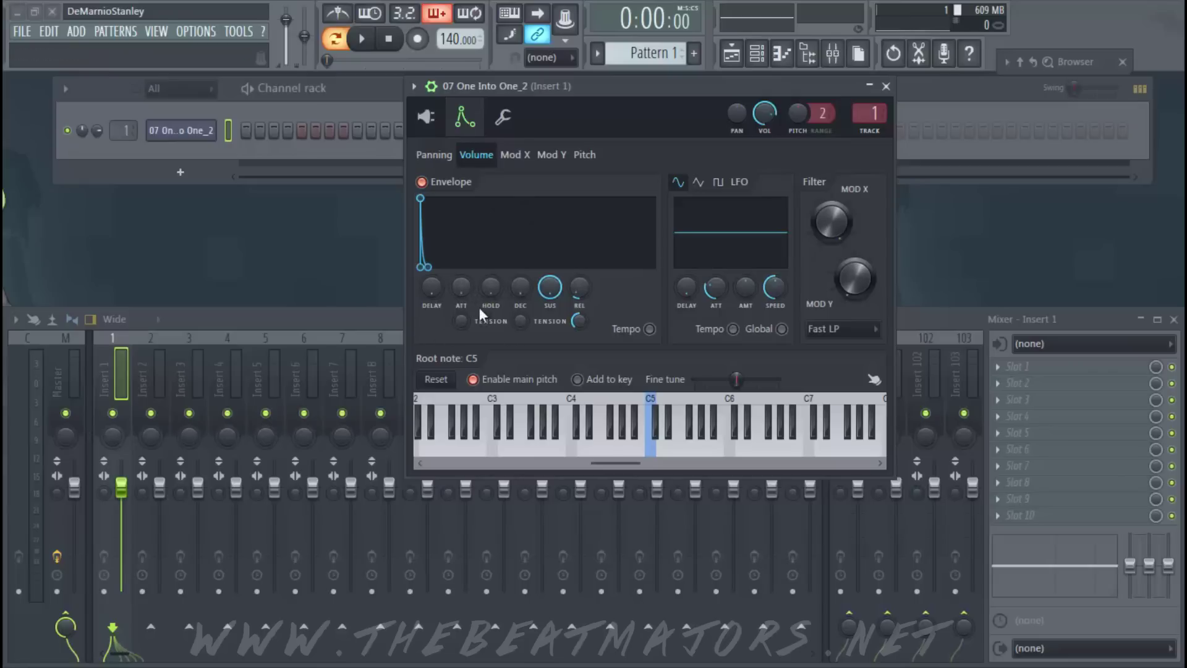
Lengthen the Volume envelope's attack, previewing the softer onset on C5.
drag(461, 288, 461, 244)
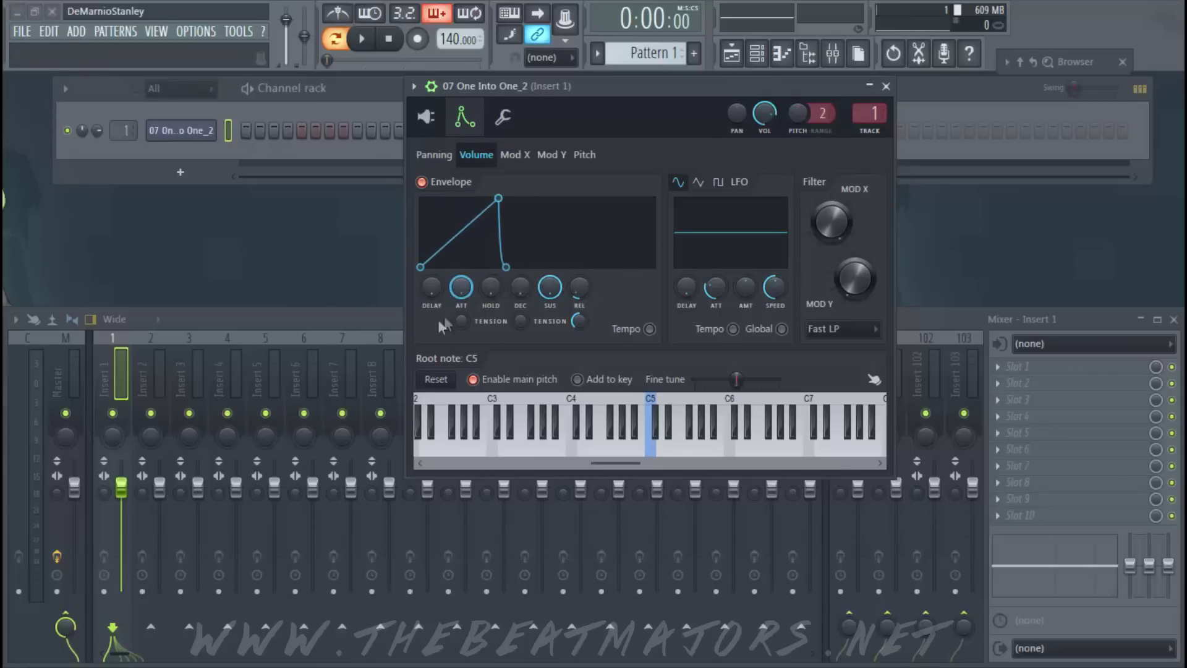
key(z)
drag(461, 288, 461, 337)
key(z)
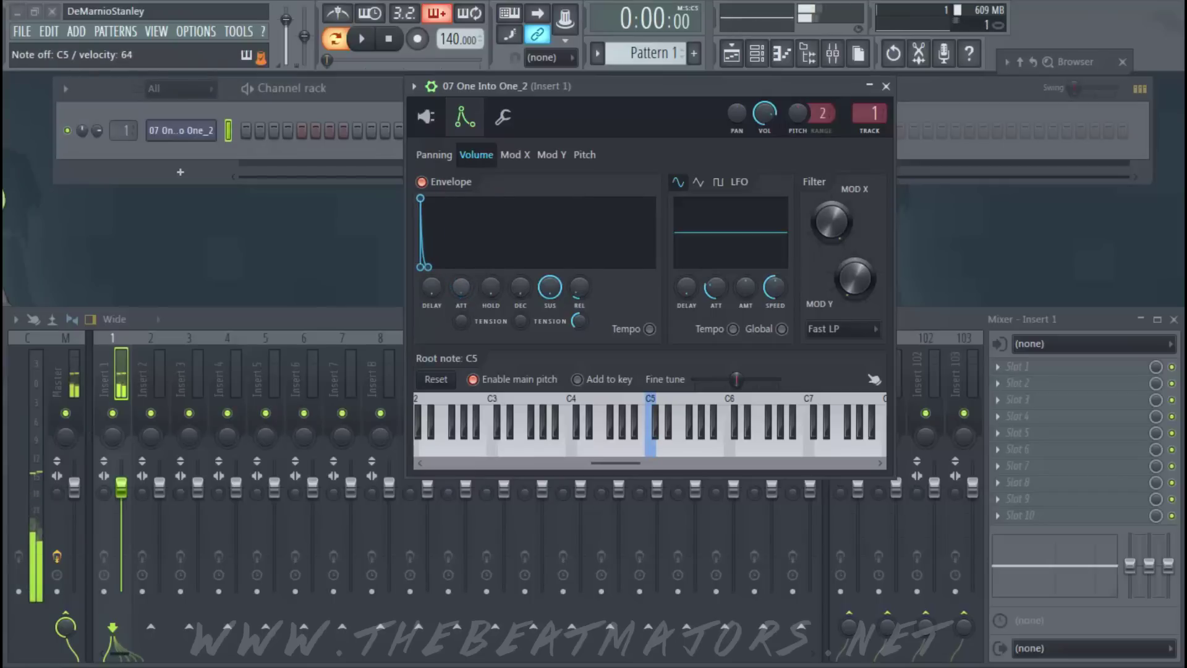
key(z)
key(z)
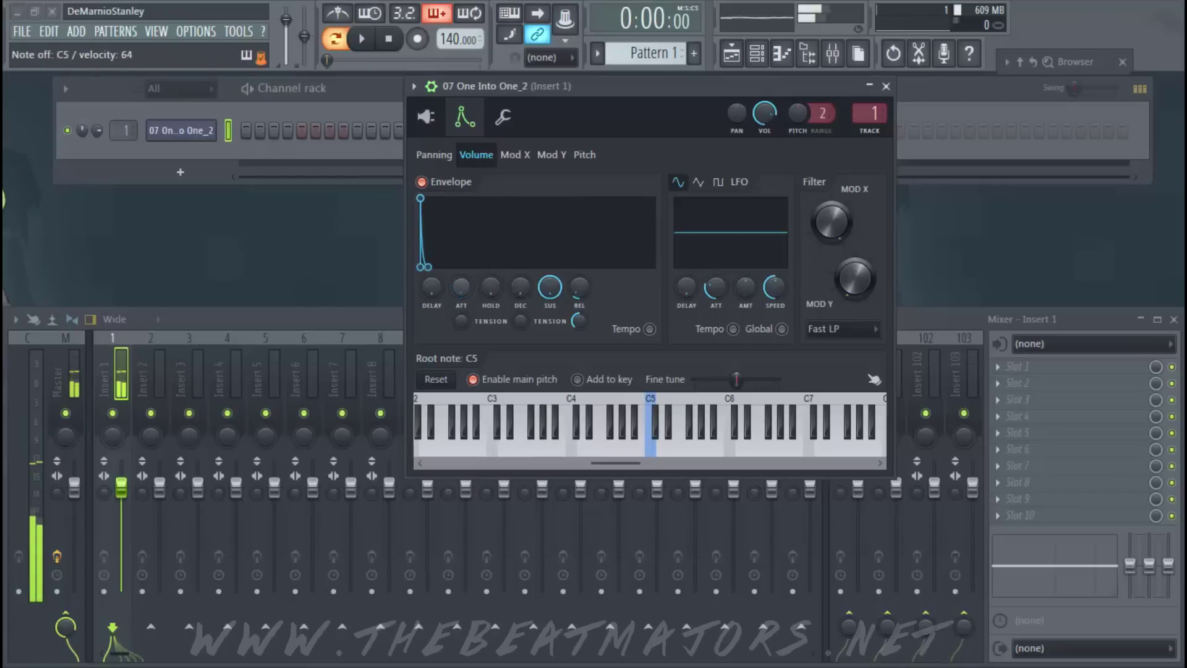
key(z)
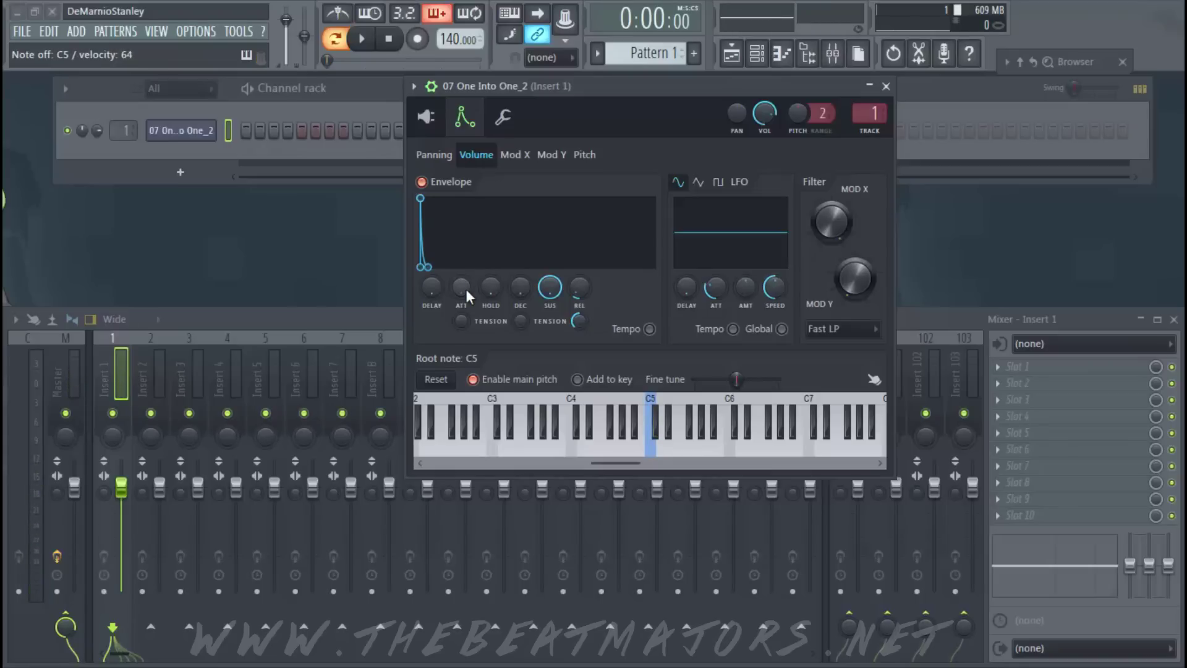
mouse_move(466, 288)
mouse_down()
mouse_move(466, 275)
mouse_move(466, 289)
mouse_up()
key(z)
key(z)
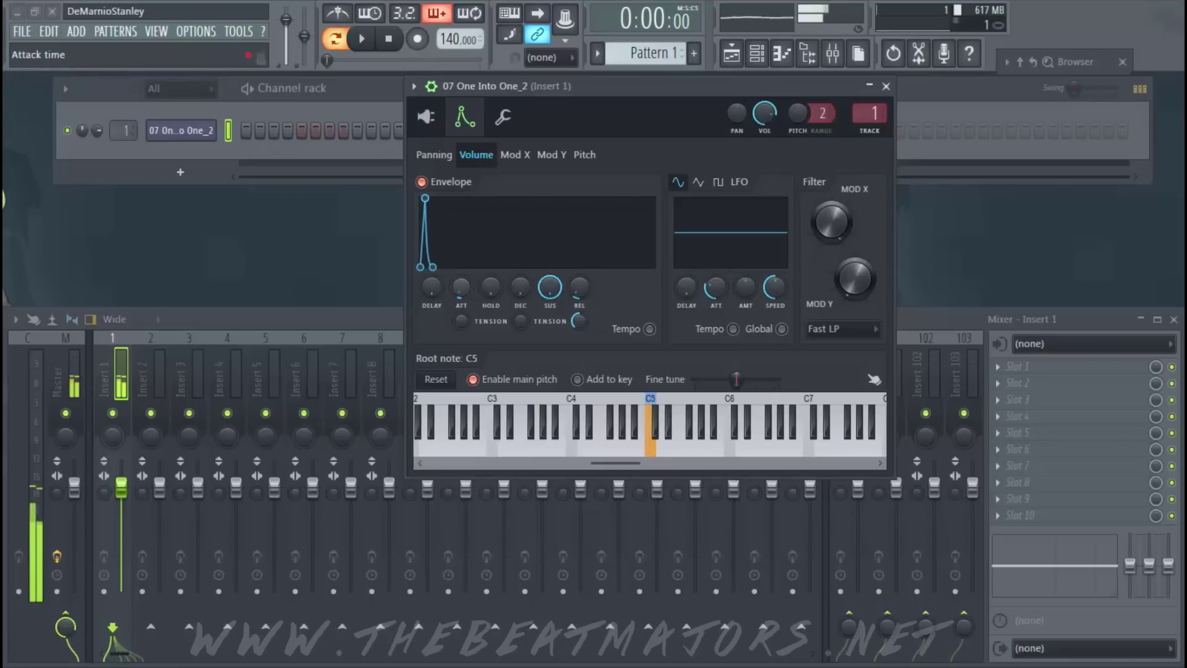
Play the chops from C#5 to G5, then return to the Fruity Slicer page.
key(s)
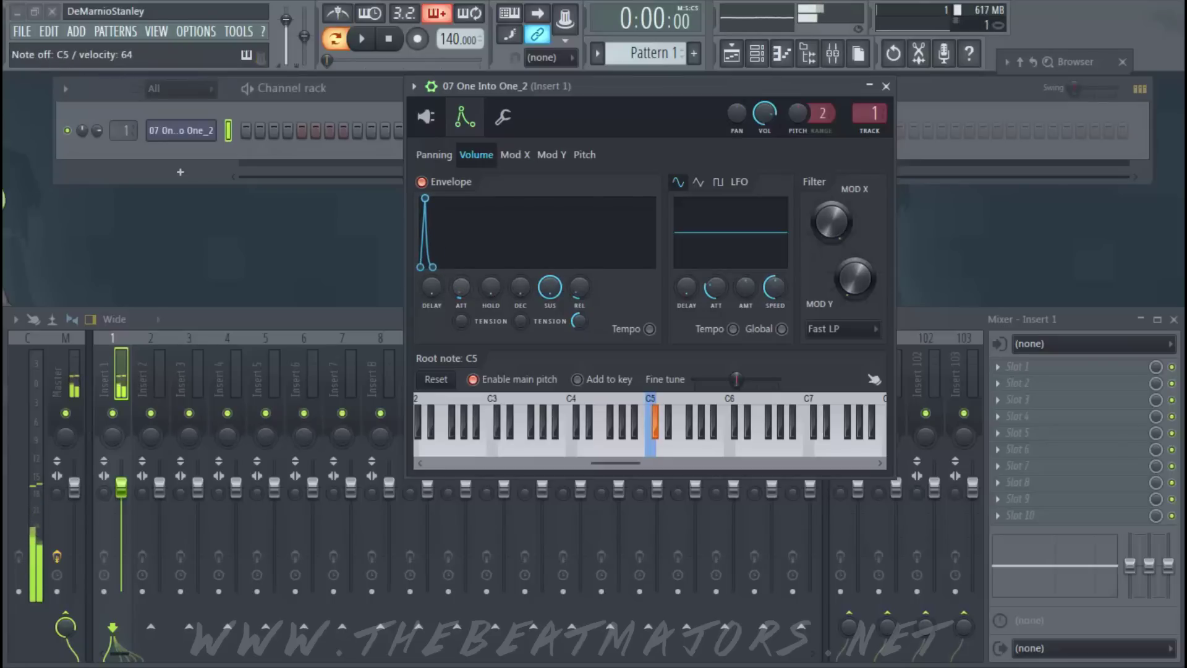
key(x)
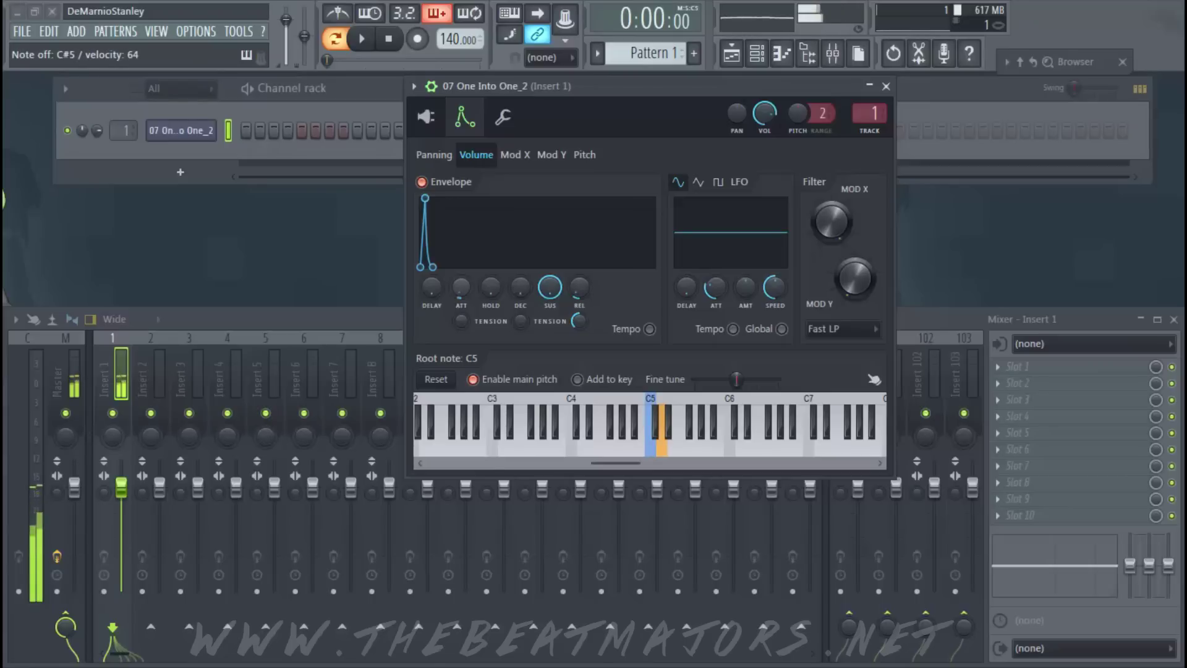
key(d)
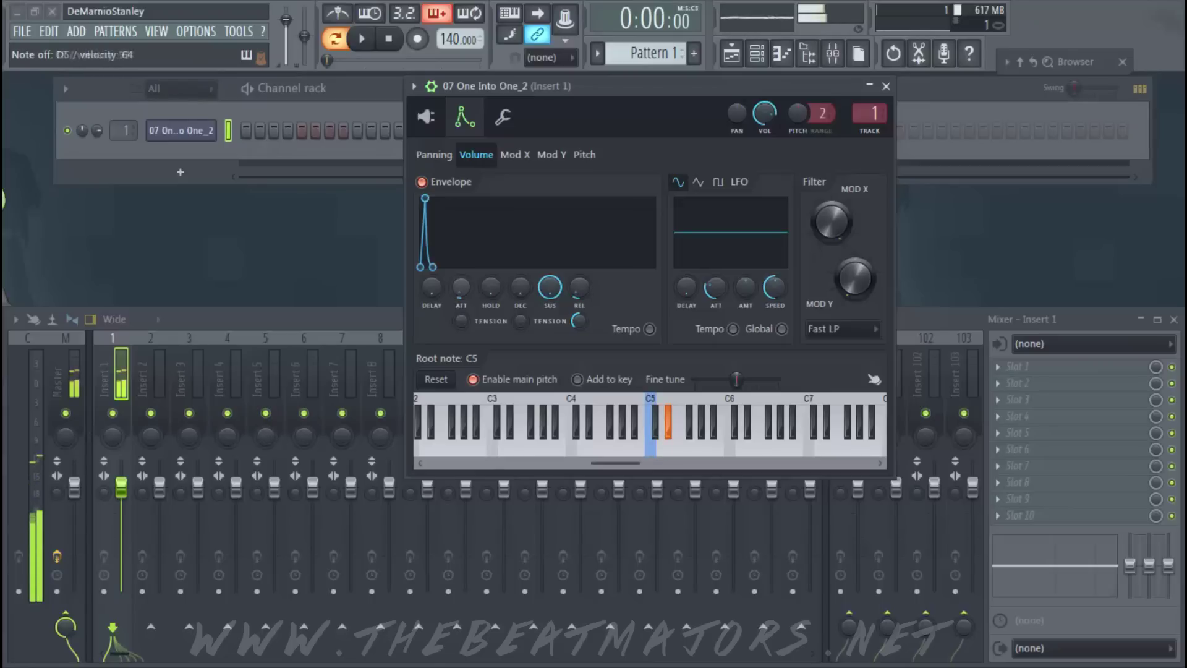
key(c)
key(v)
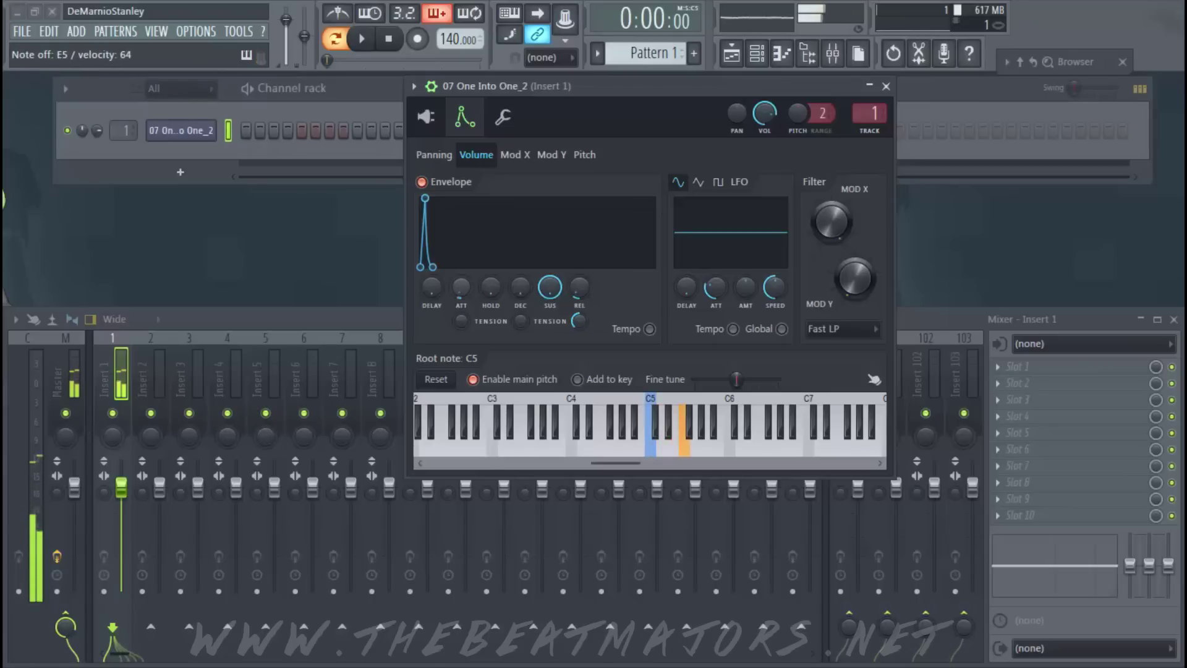
key(g)
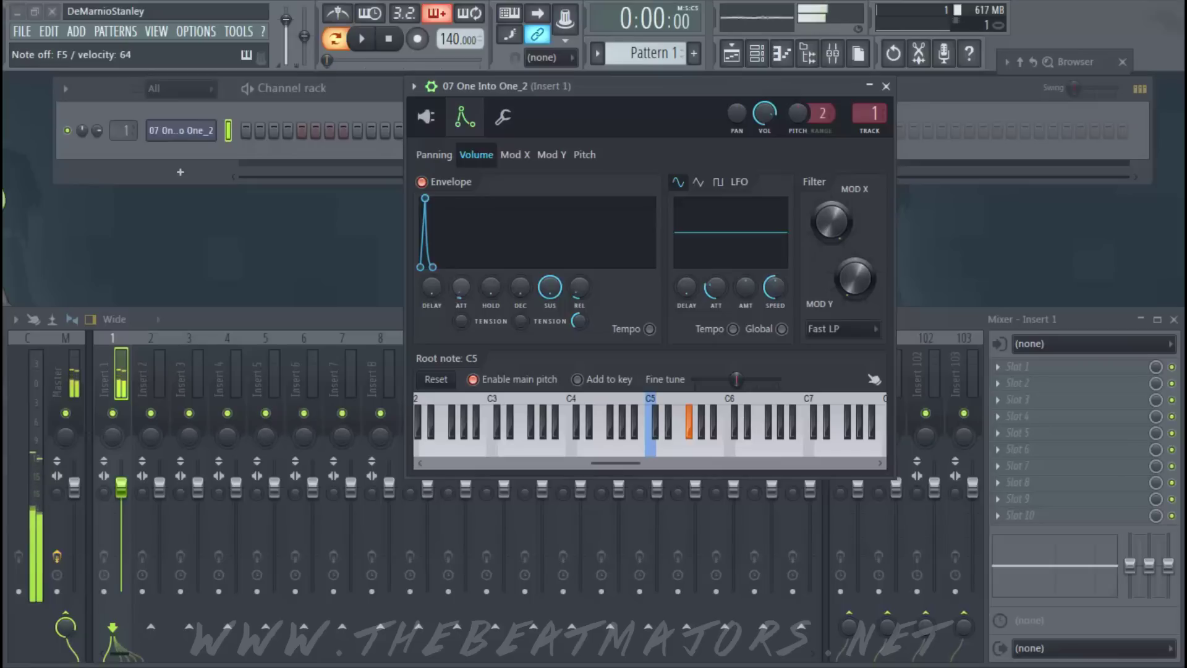
key(b)
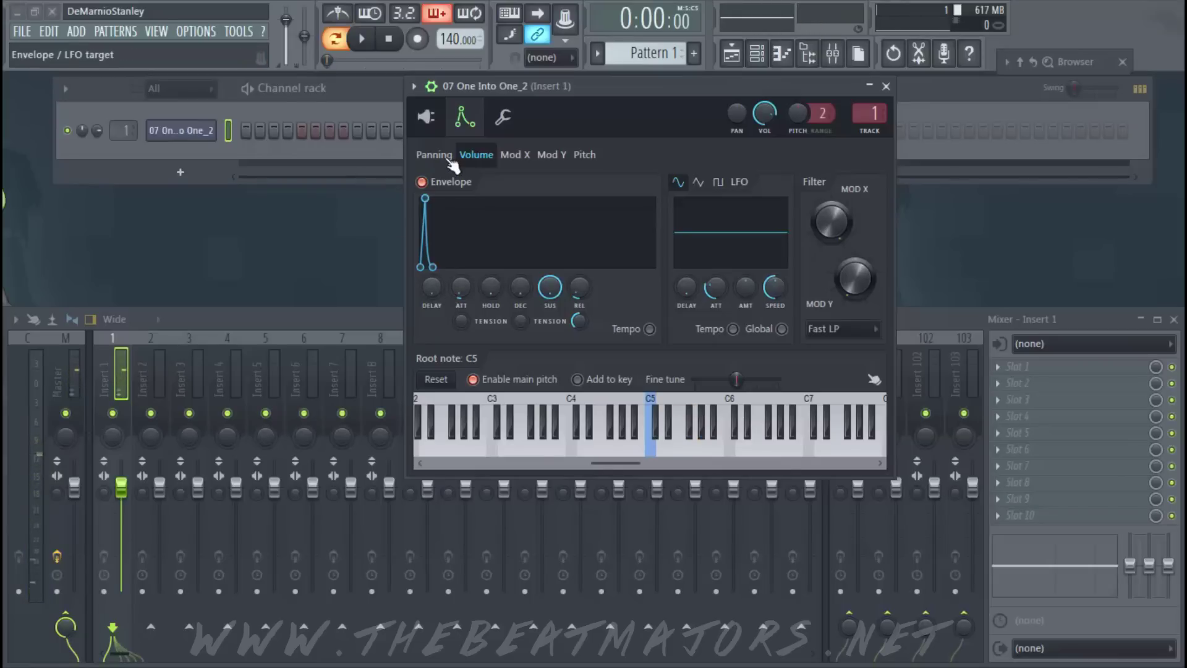
click(503, 116)
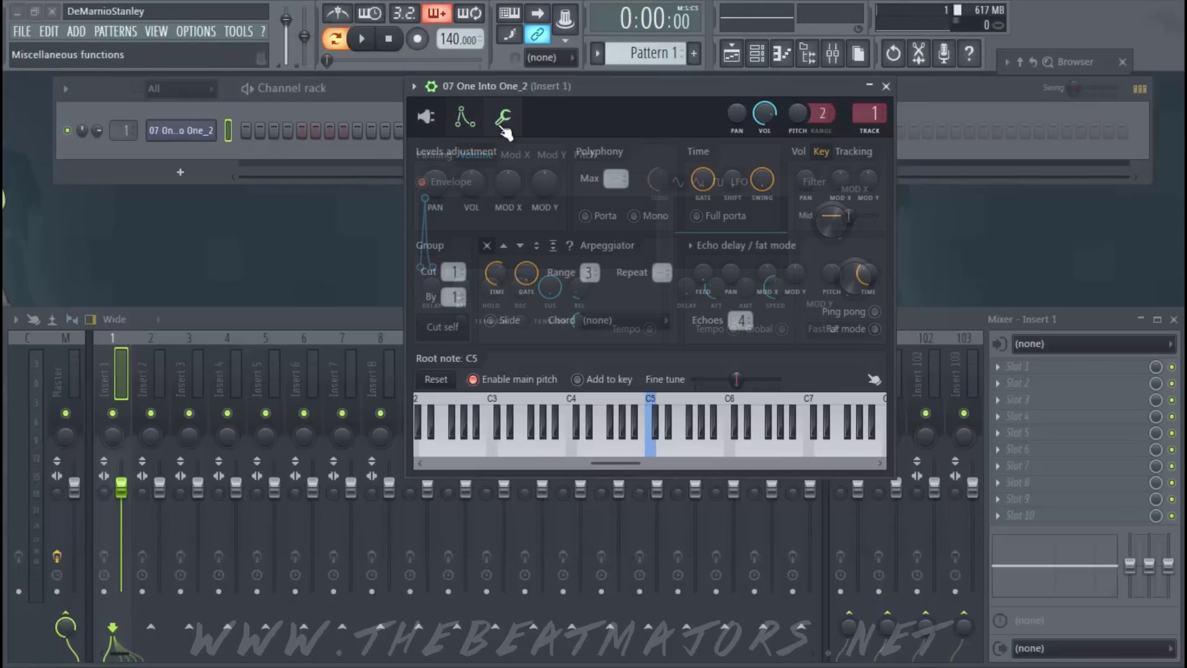
click(426, 116)
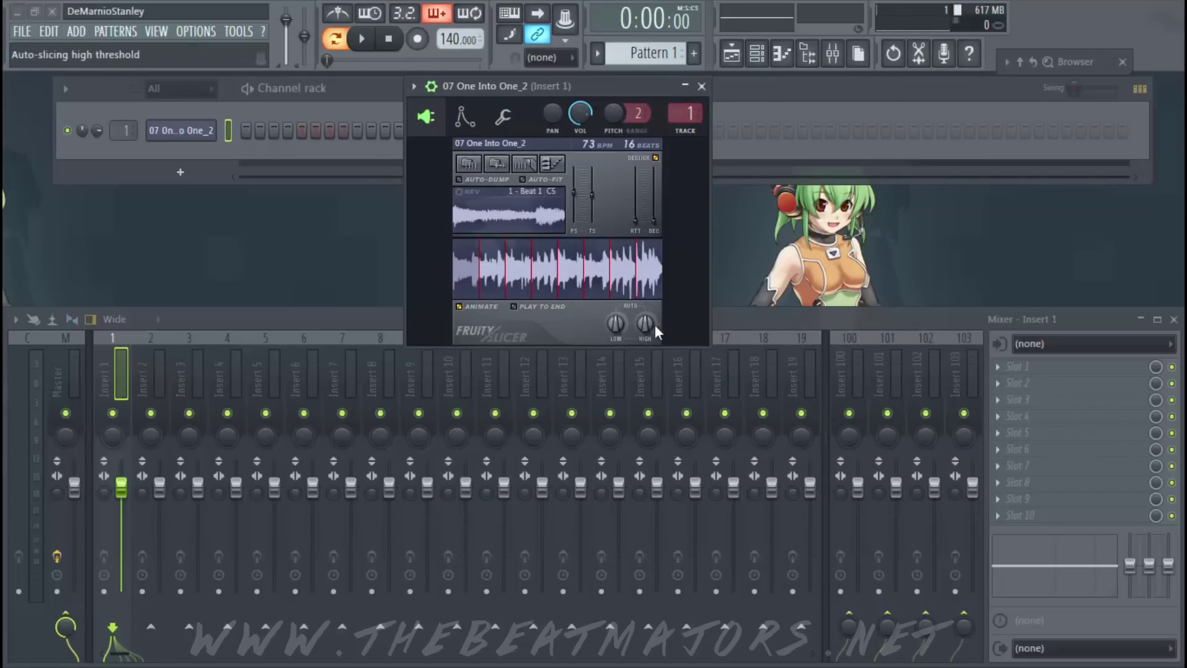
Lower the slices' pitch shift to -300 cents, then reset it to zero.
click(580, 195)
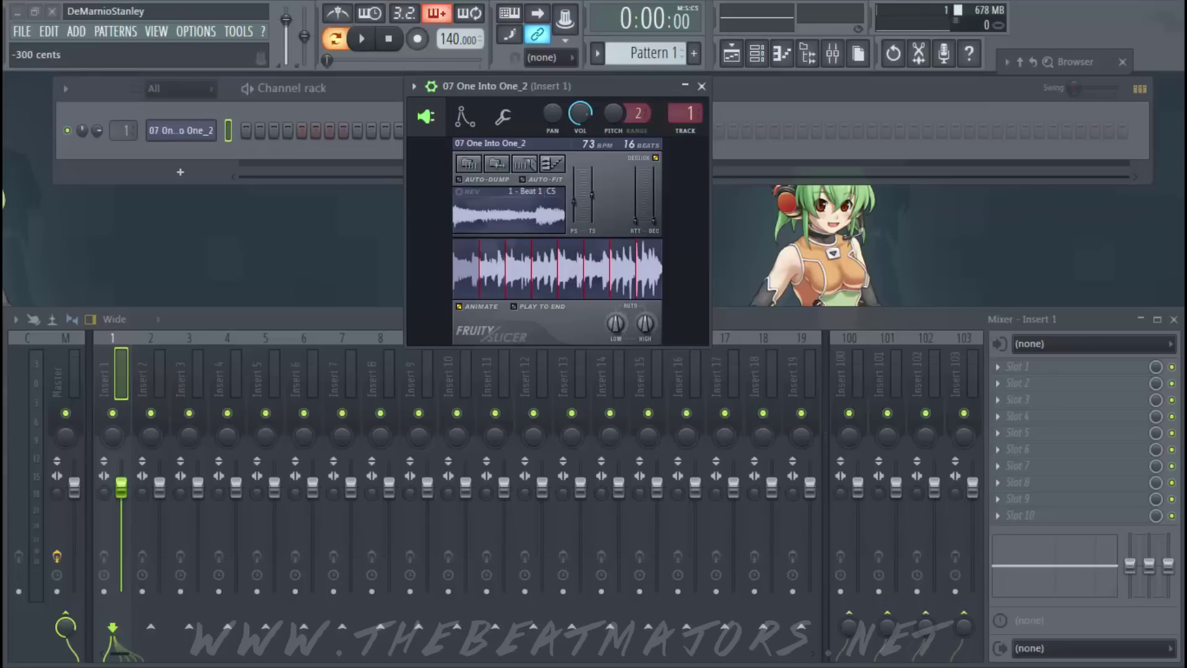
drag(574, 201, 573, 194)
right_click(599, 208)
click(600, 206)
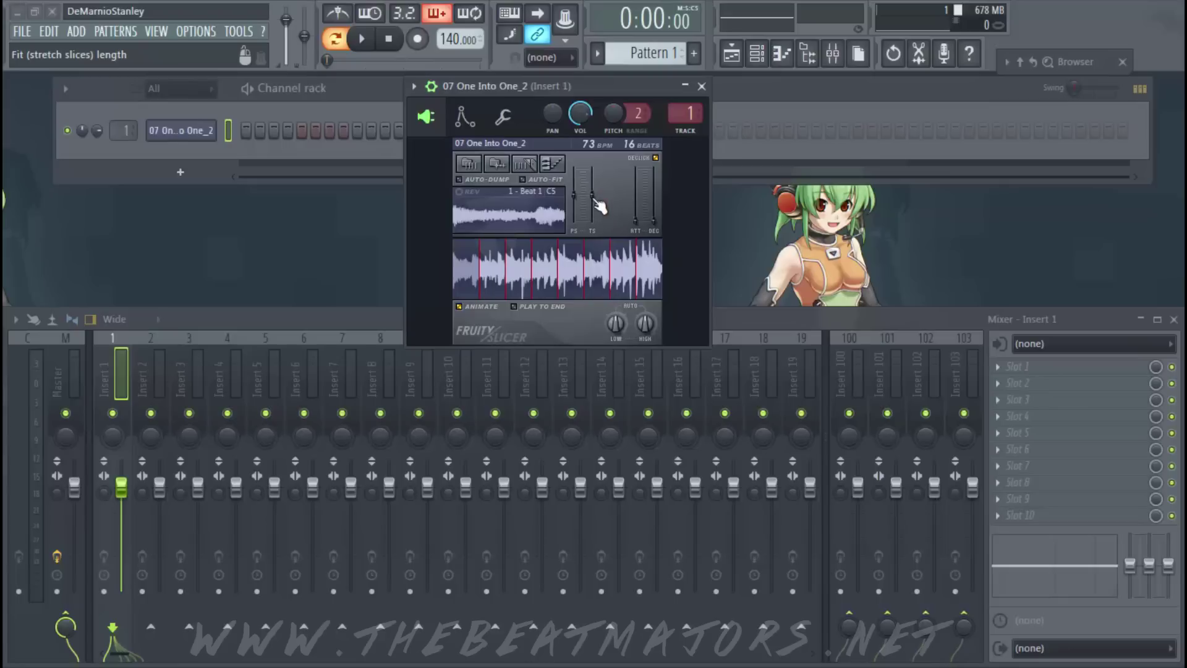
Time-stretch the slices to 121.77% (73 to 60 BPM) and play the first slice.
drag(595, 200, 596, 189)
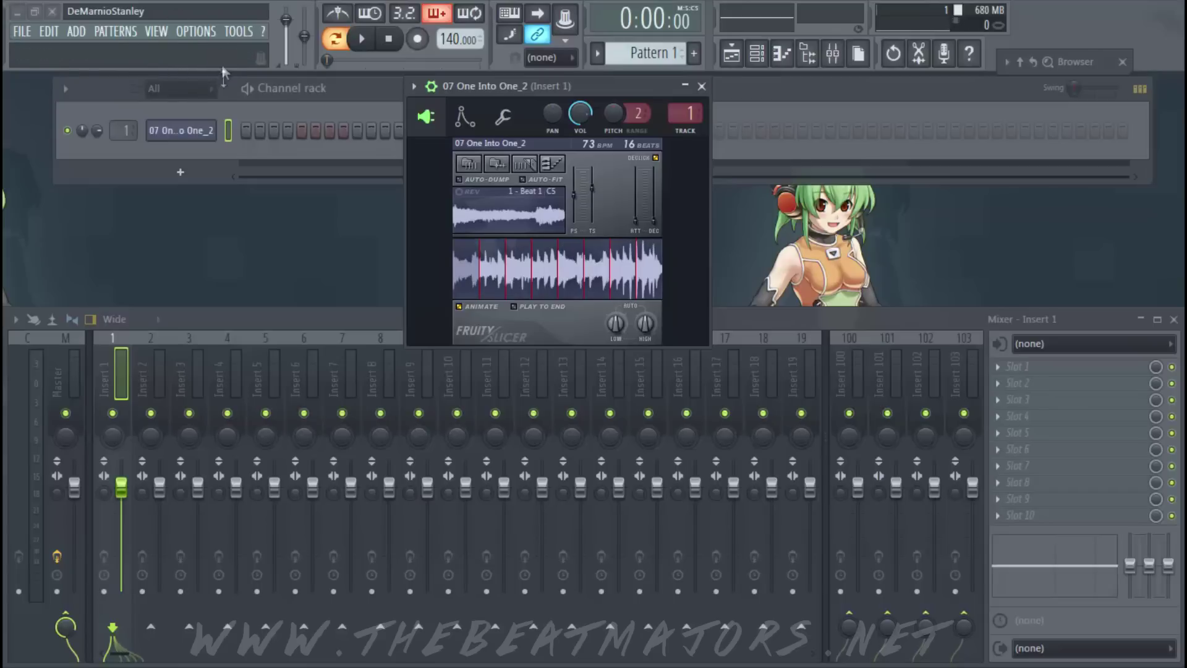
drag(592, 192, 592, 194)
key(z)
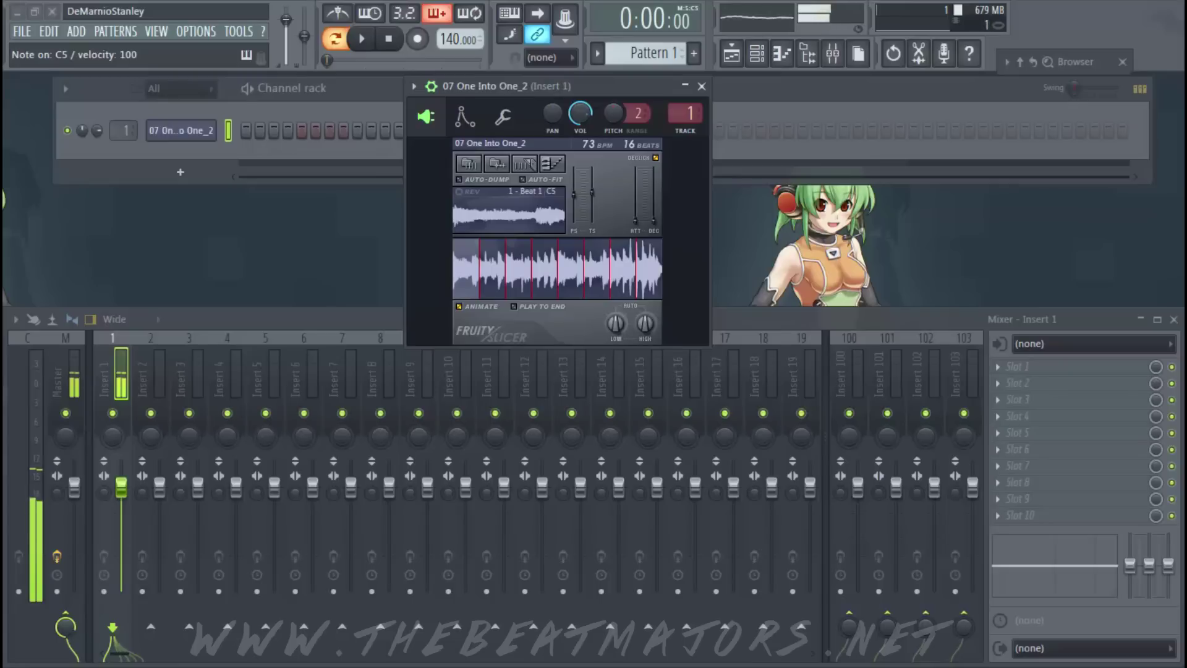
key(s)
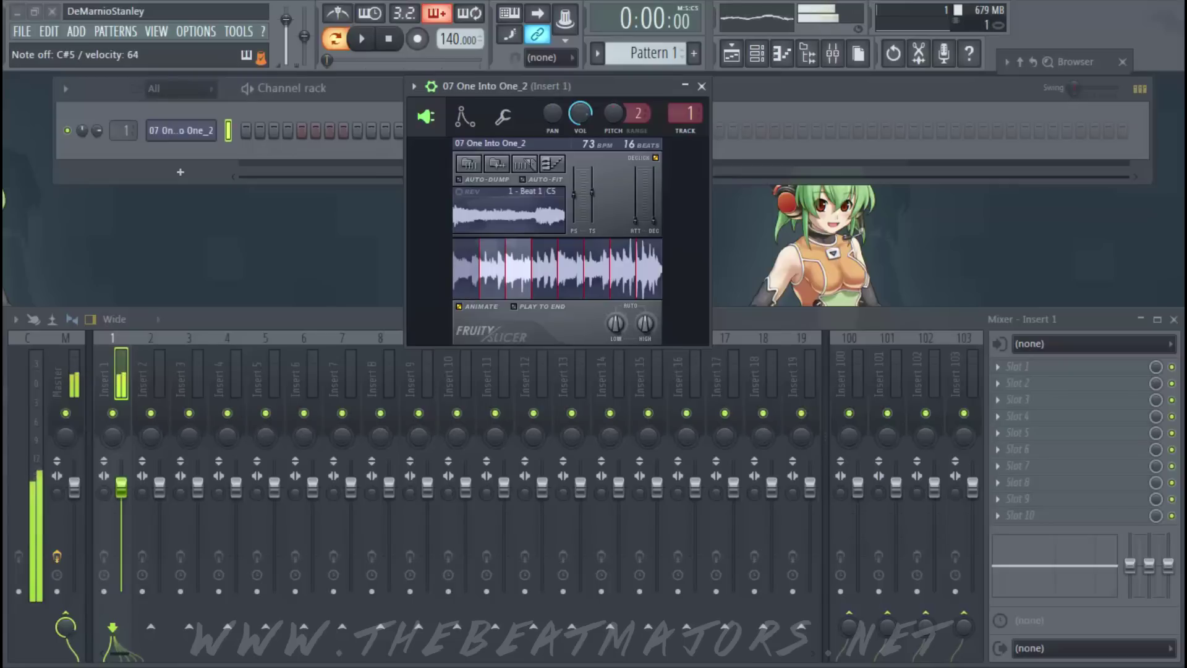
key(x)
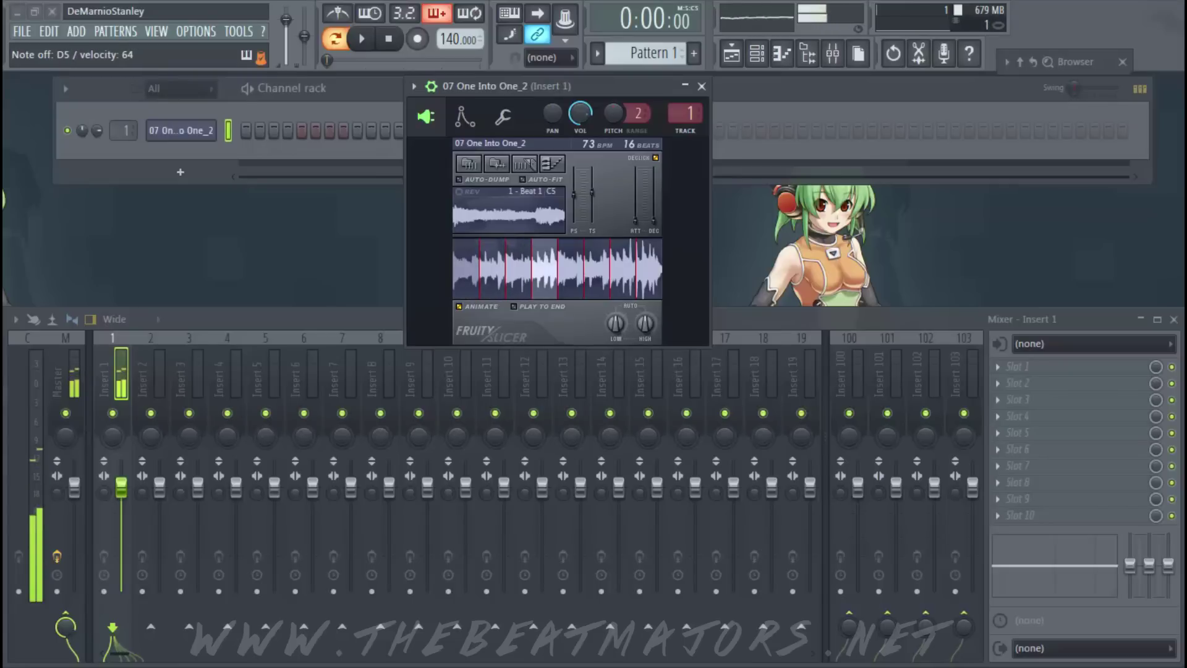
key(d)
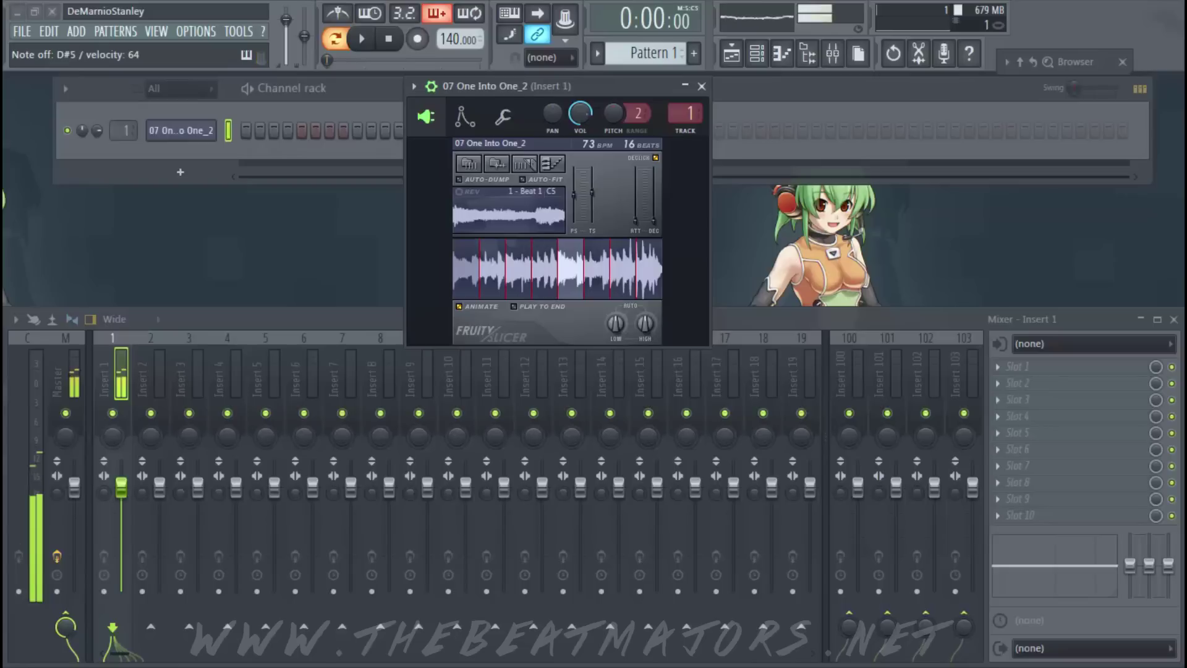
key(c)
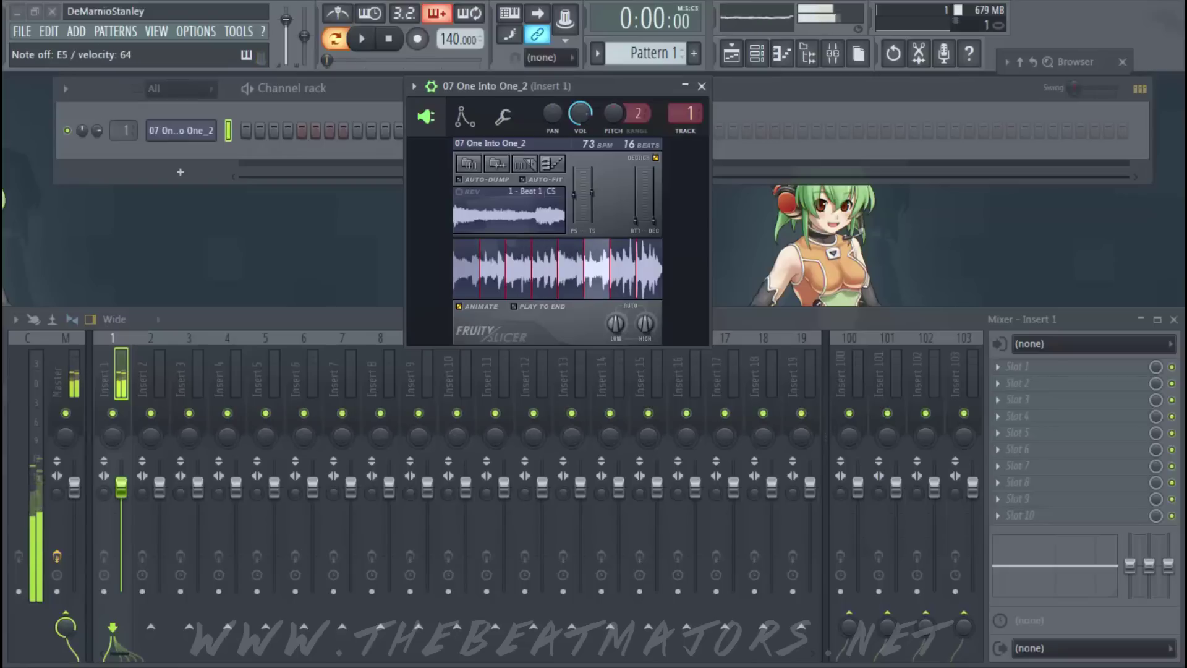
key(v)
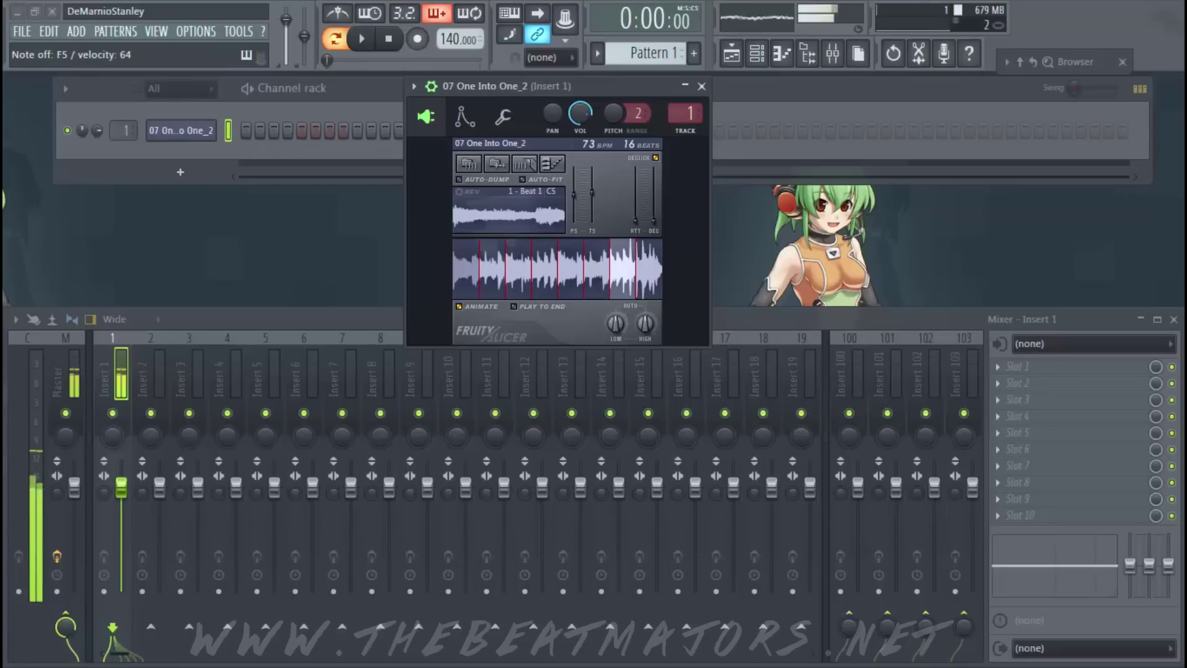
key(g)
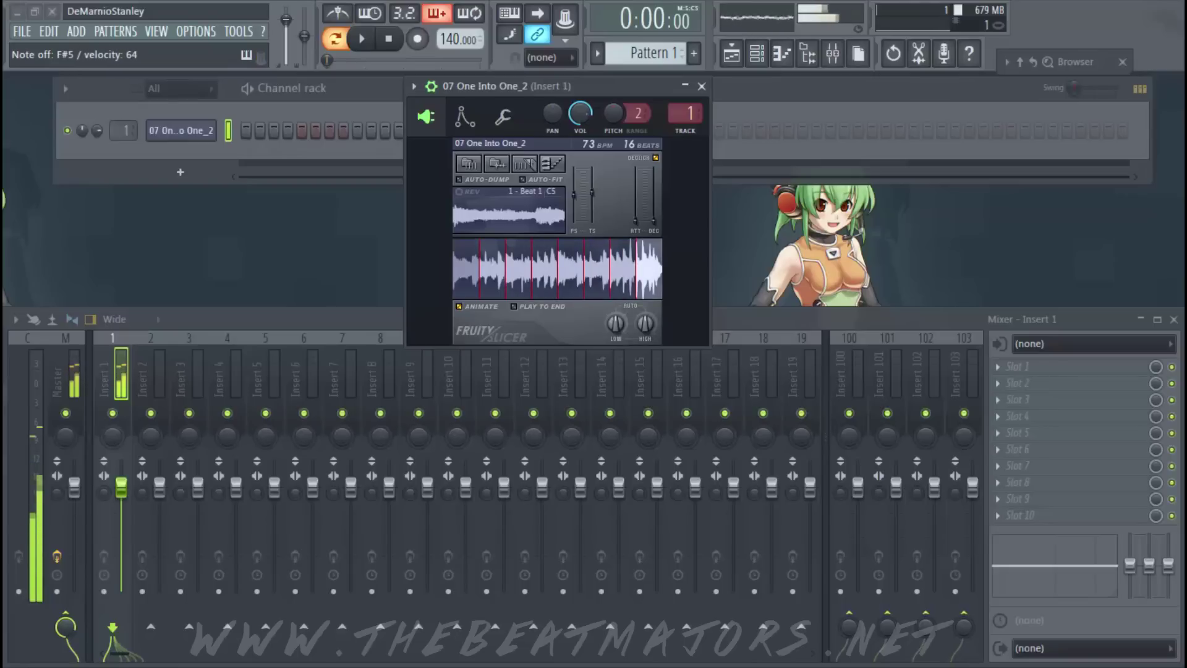
key(b)
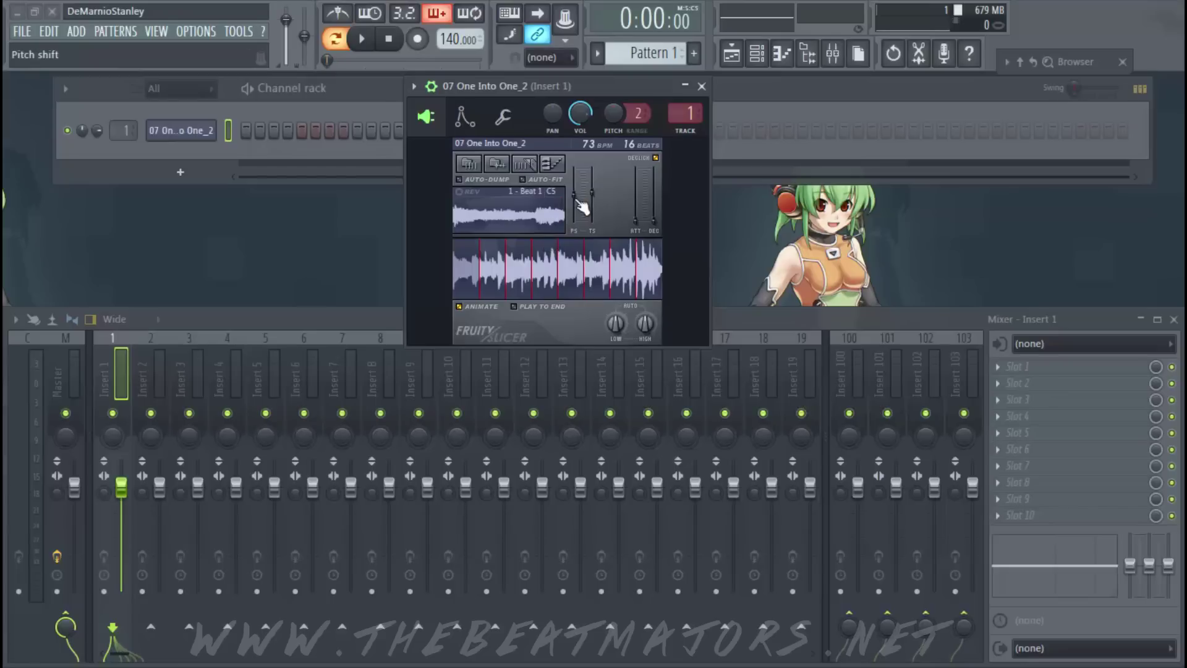
Nudge the TS slider slightly to refit the slices' time-stretch length.
drag(590, 197, 593, 198)
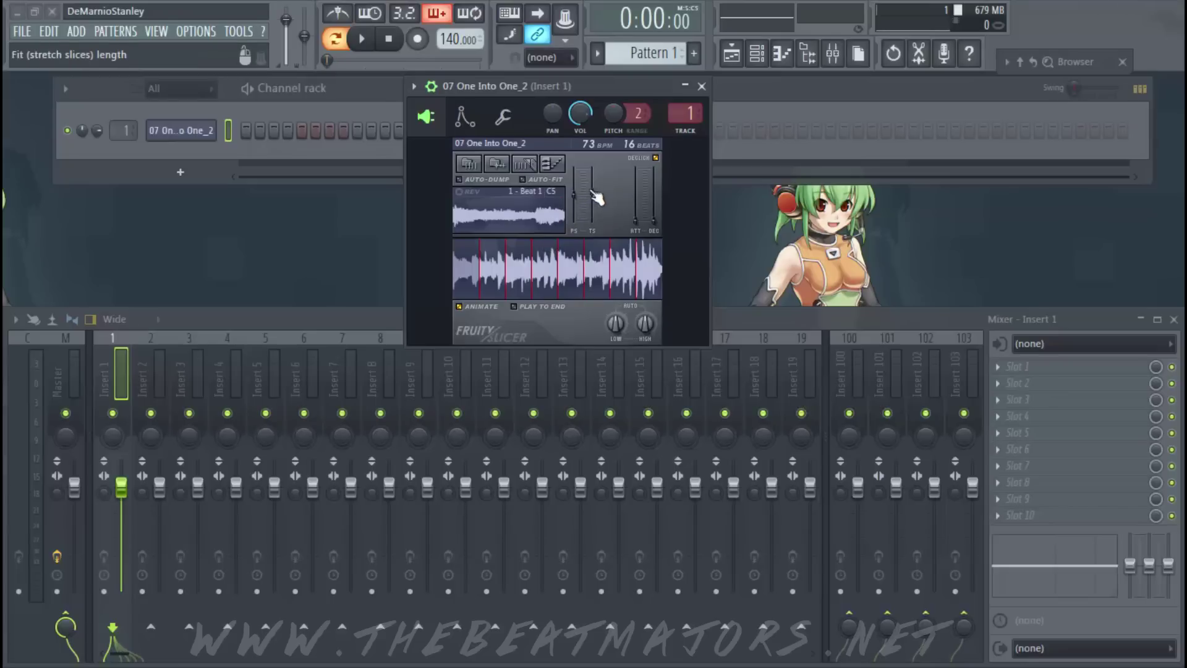